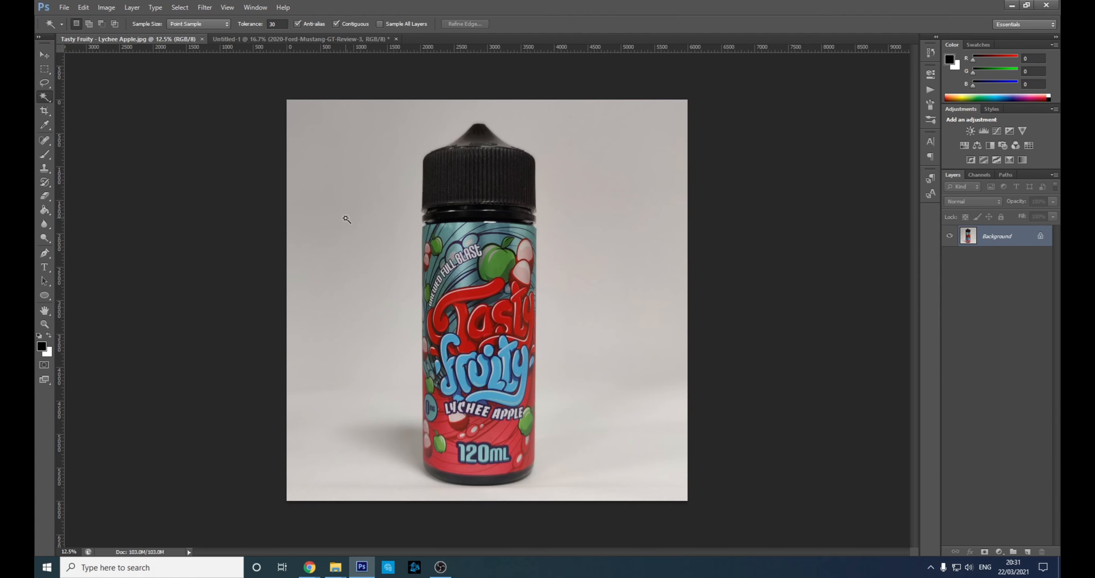
- Select the whole grey backdrop around the bottle with the Magic Wand, adding the lower floor area to the selection
click(346, 238)
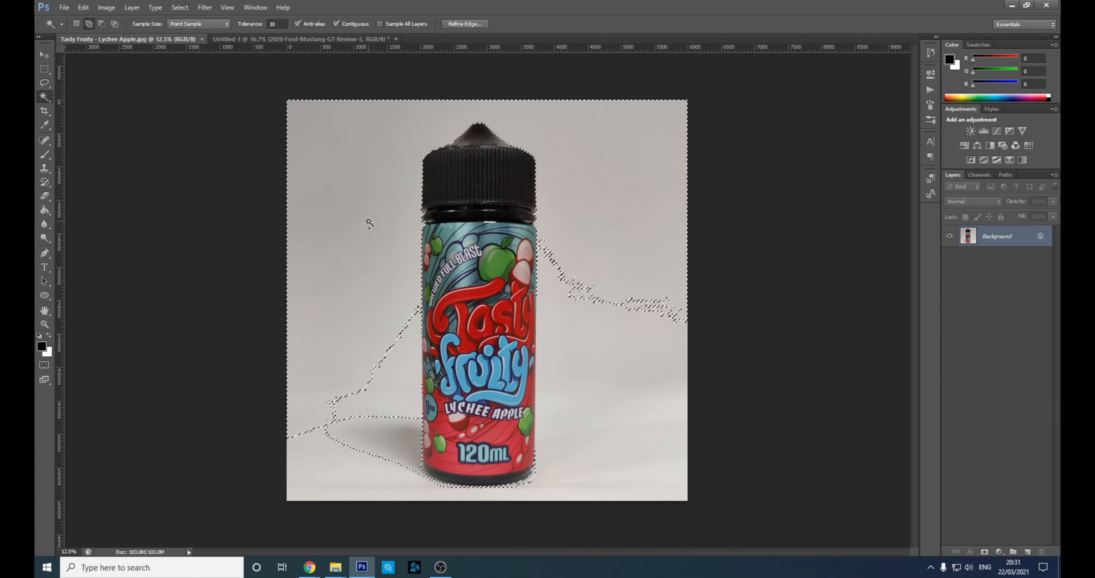
click(381, 475)
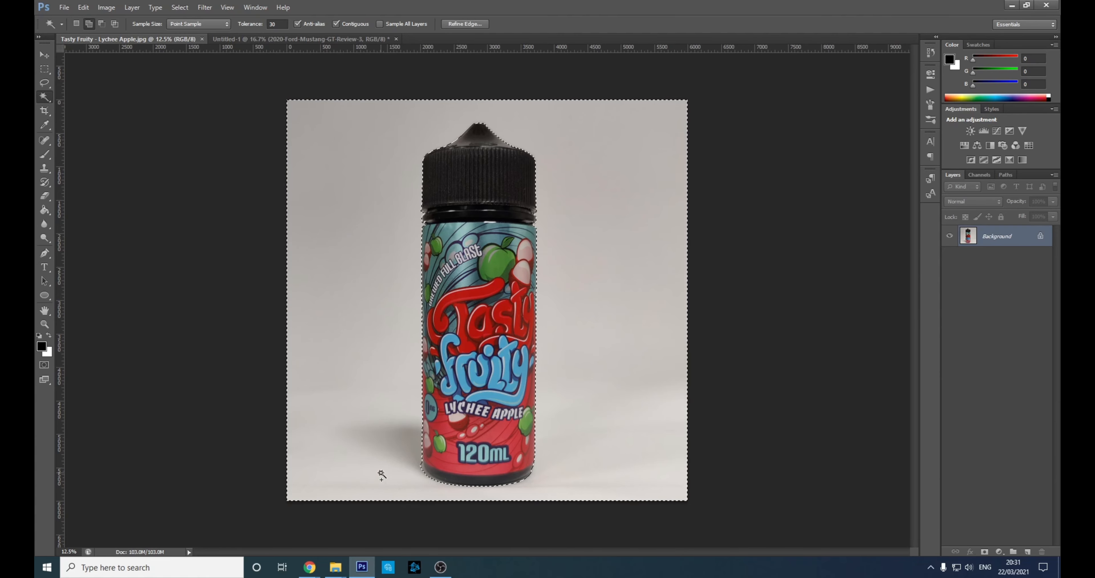
- Correct the selection edge along the bottle's side and base with the Quick Selection tool
right_click(50, 105)
click(81, 96)
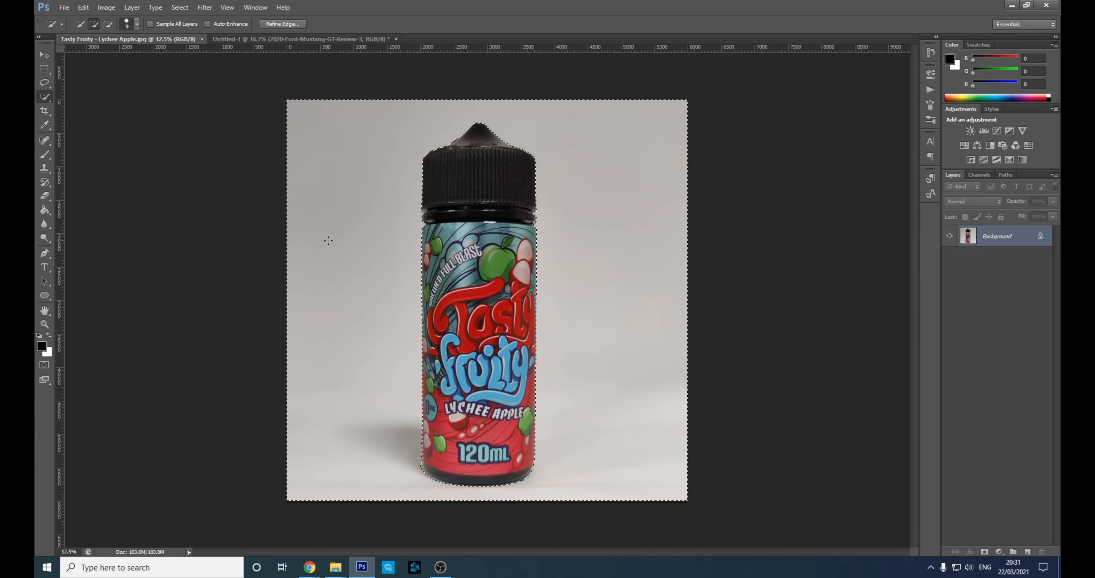
scroll(360, 345, up, 5)
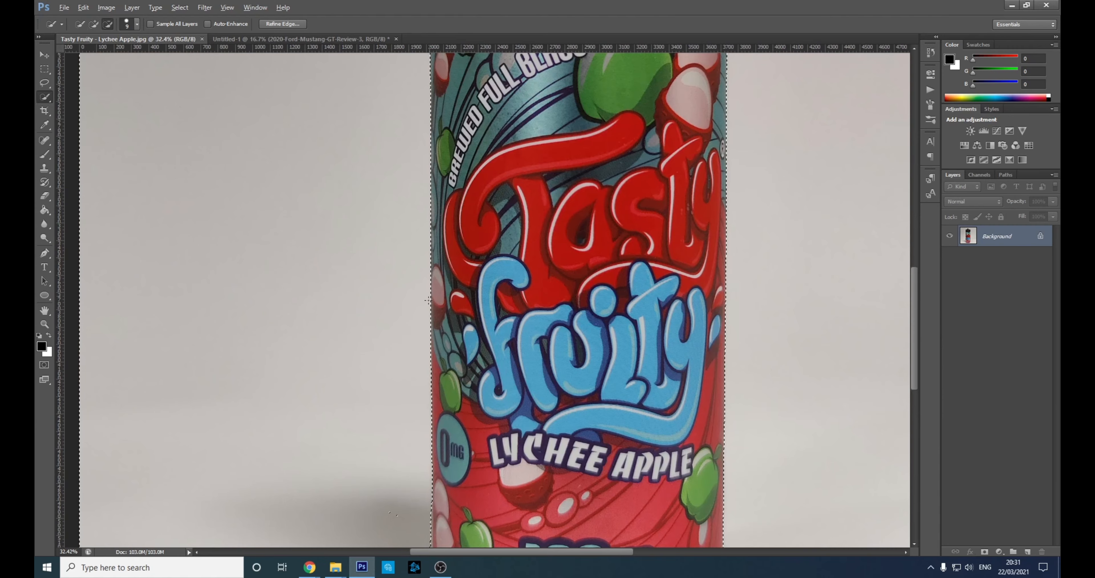
scroll(427, 300, down, 5)
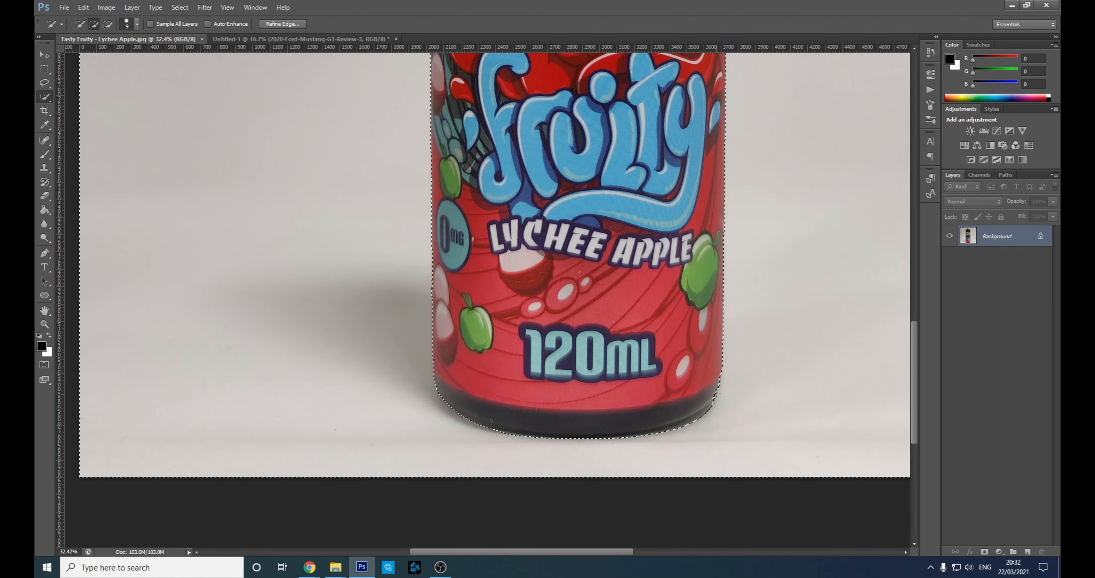
key(alt)
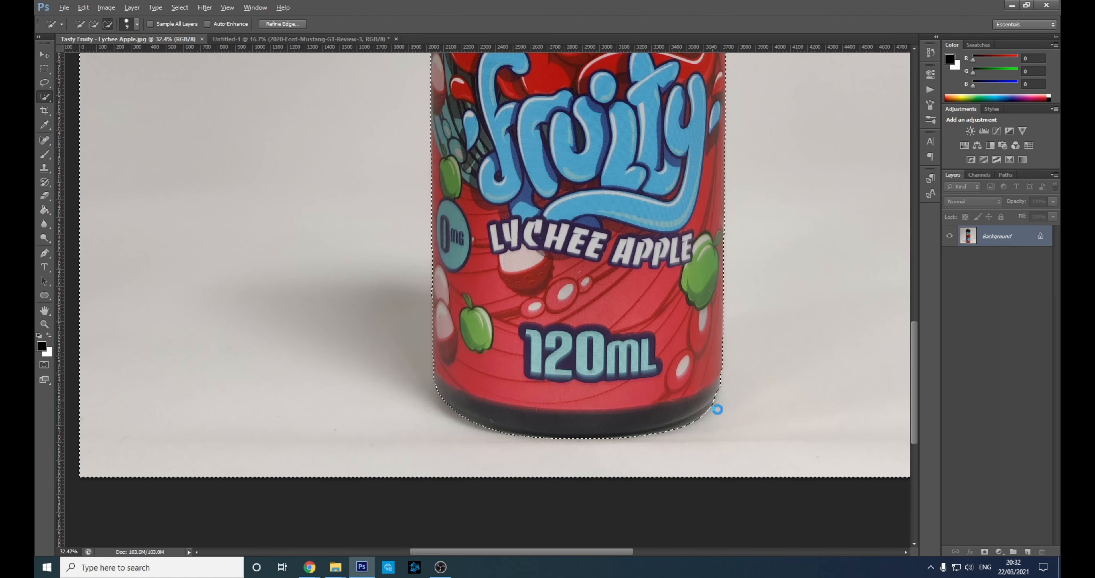
scroll(621, 319, up, 1)
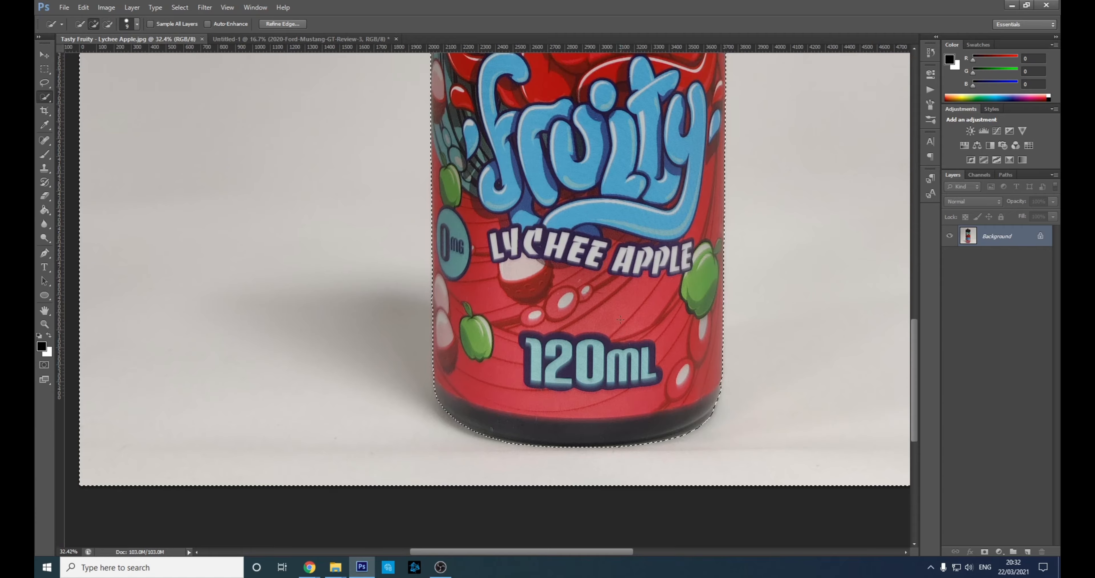
- Correct the selection edge around the bottle's neck and cap with the Quick Selection tool
scroll(620, 319, up, 12)
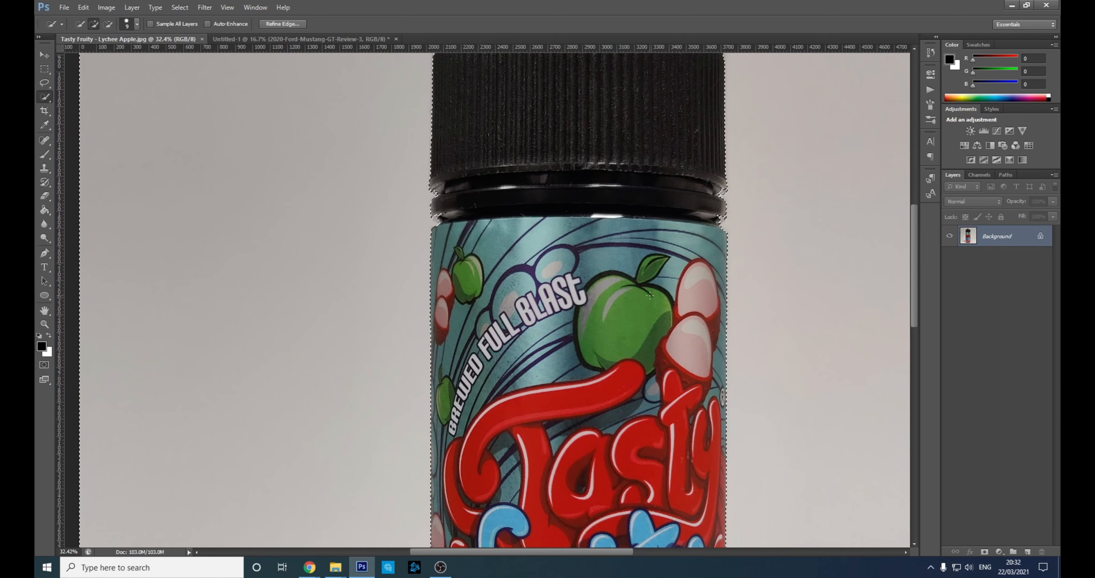
key(alt)
scroll(669, 273, up, 3)
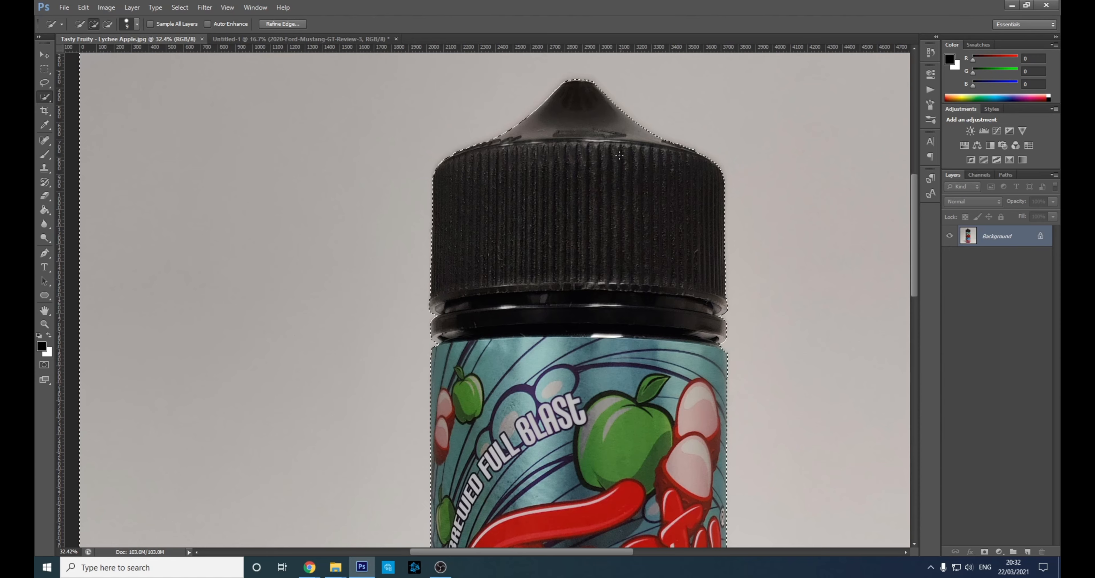
key(alt)
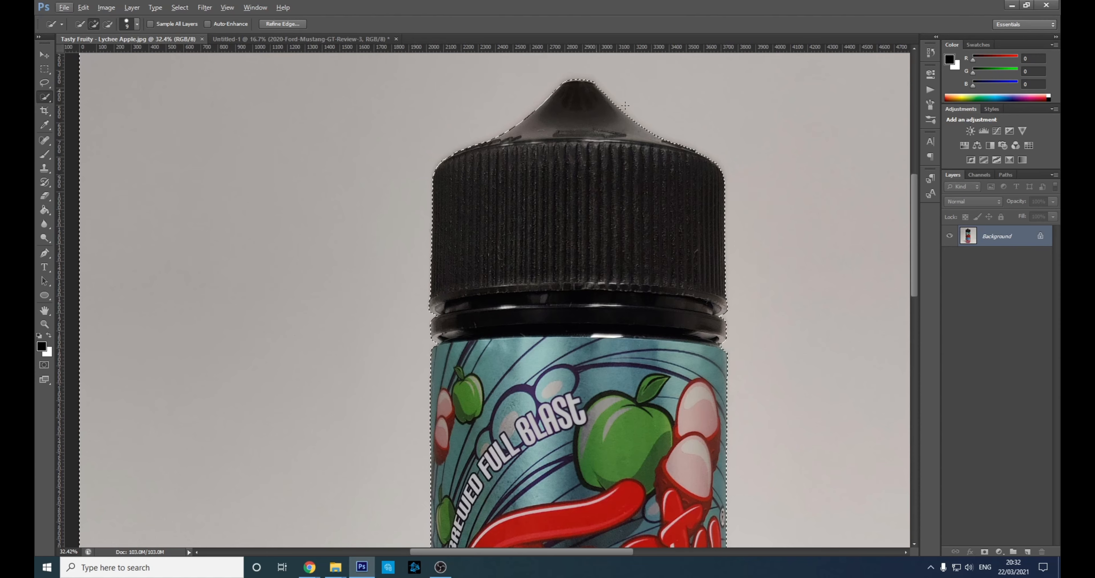
- Expand the backdrop selection slightly into the bottle's outline
alt+scroll(671, 223, down, 2)
alt+scroll(671, 222, down, 2)
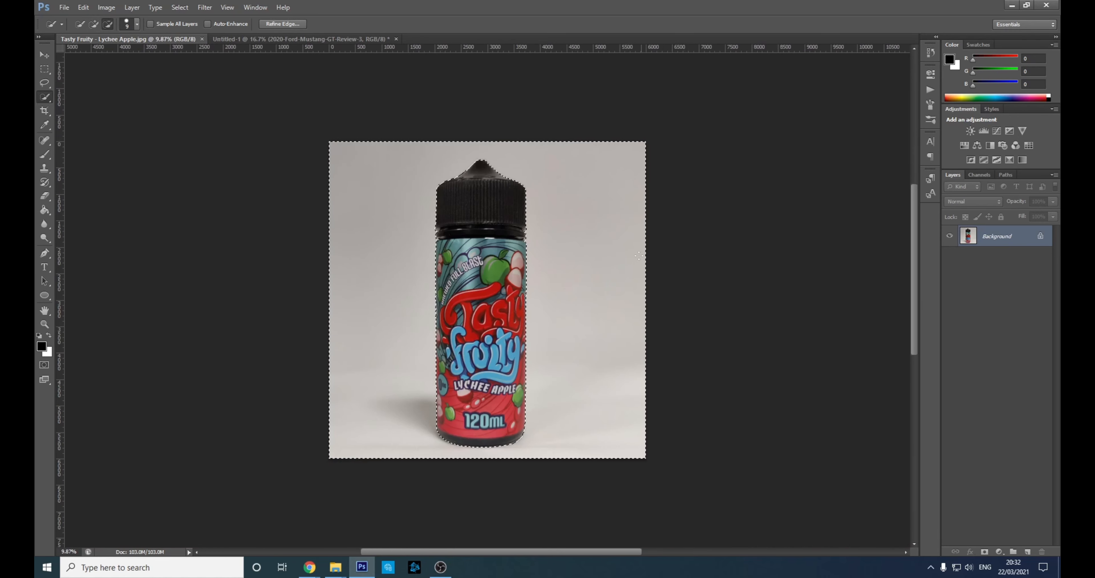
click(180, 7)
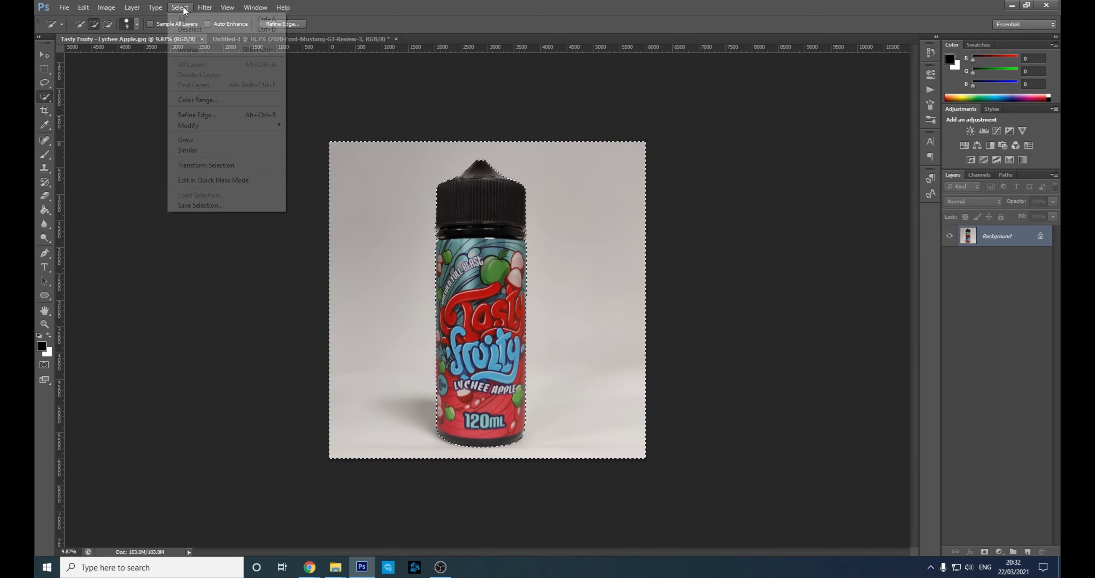
mouse_move(244, 124)
click(331, 142)
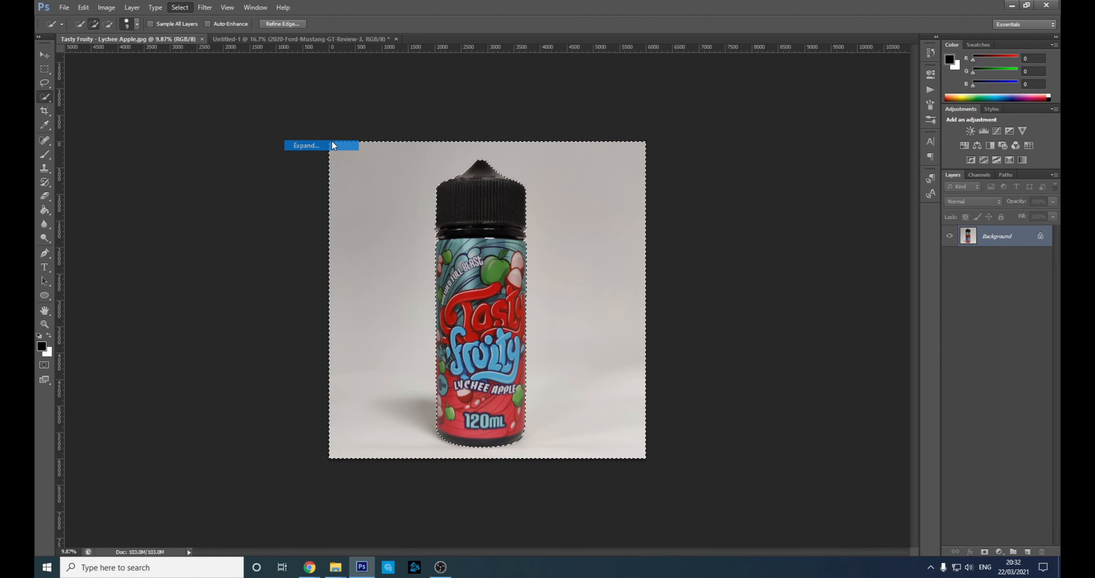
key(Return)
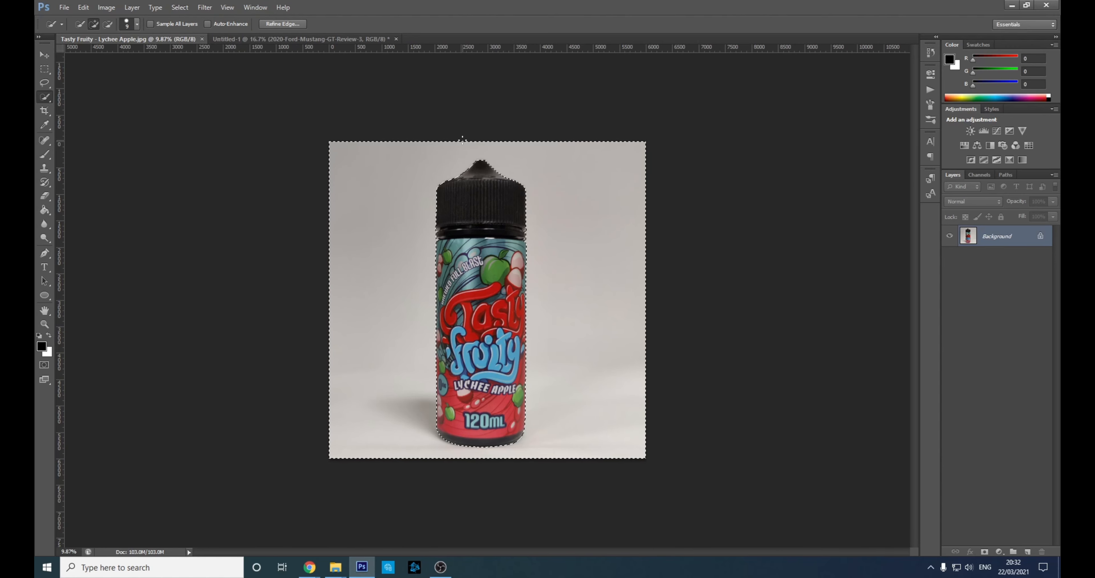
- Duplicate the Background layer, keeping the default copy name
right_click(1004, 238)
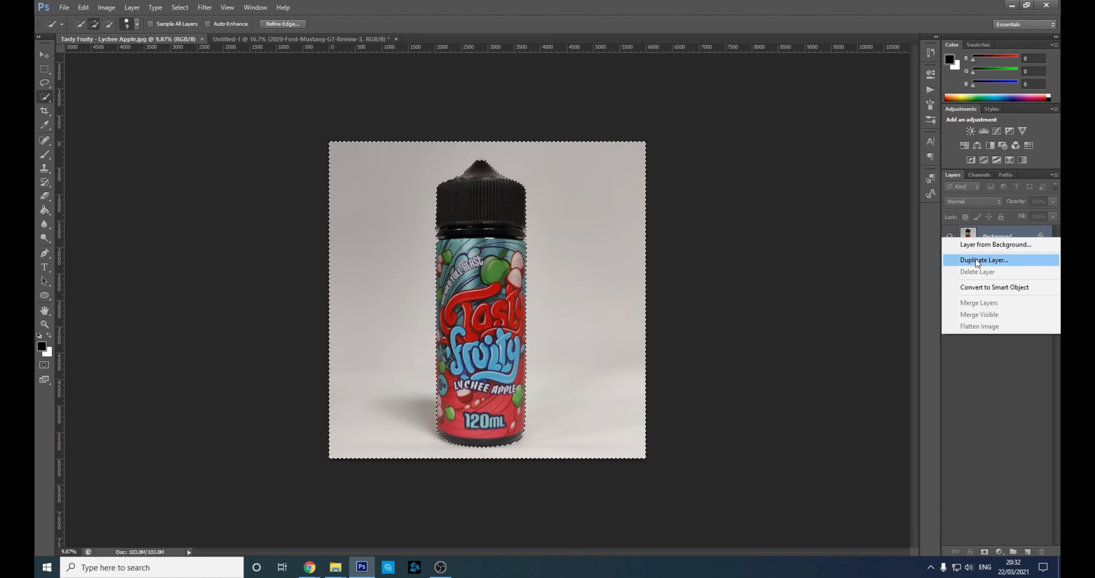
click(977, 265)
click(640, 176)
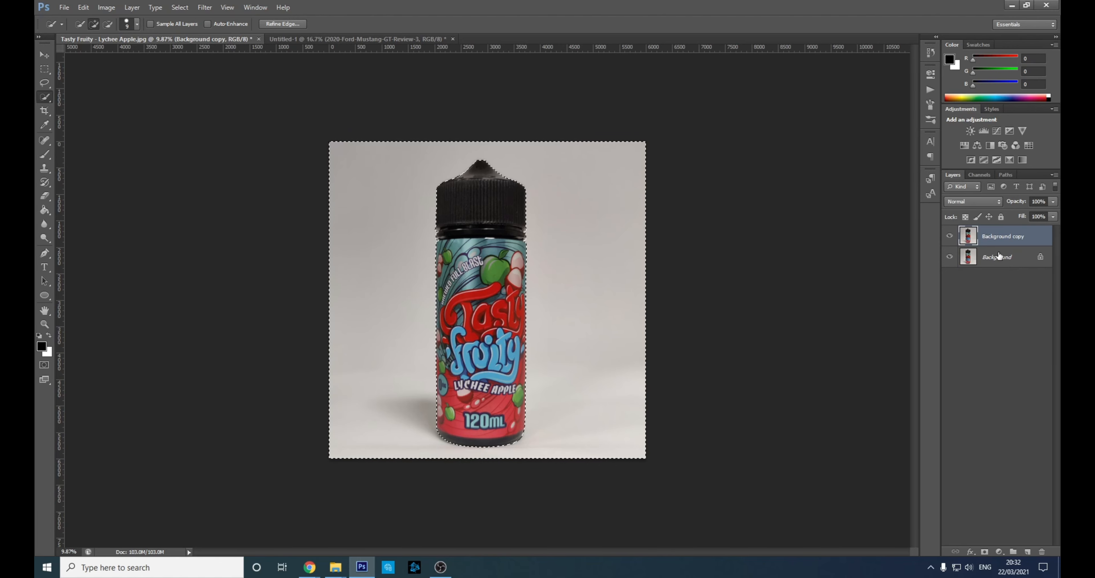
- Hide the original Background layer, delete the selected backdrop from the Background copy layer and deselect
right_click(989, 237)
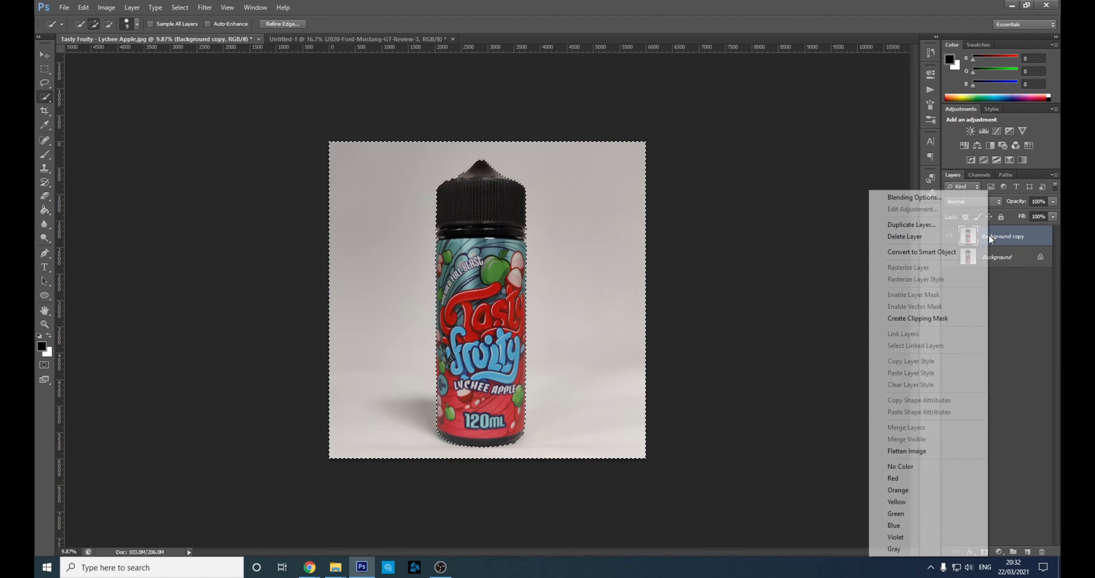
click(988, 235)
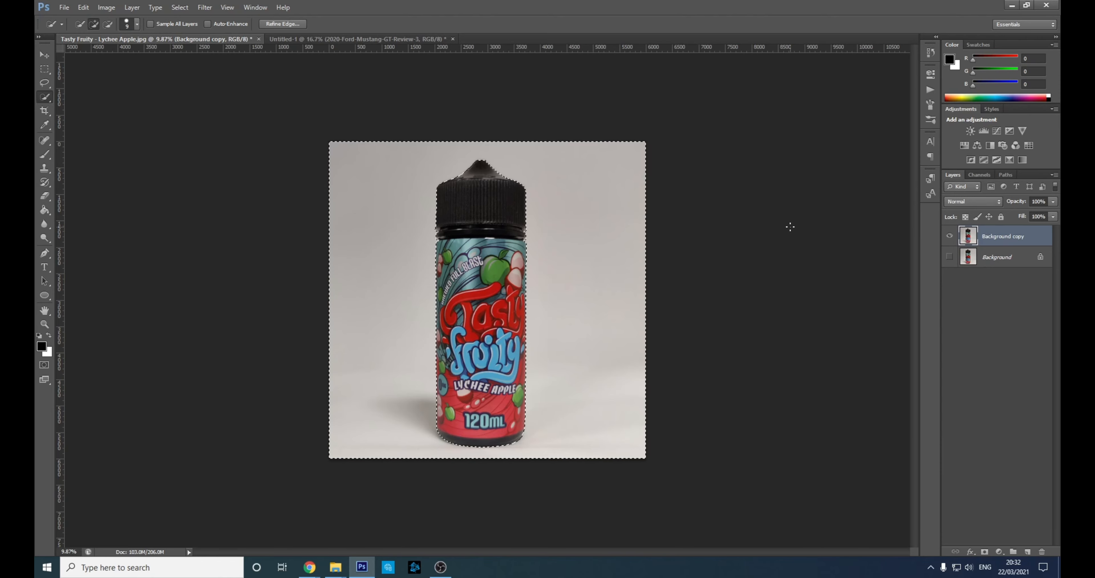
key(Delete)
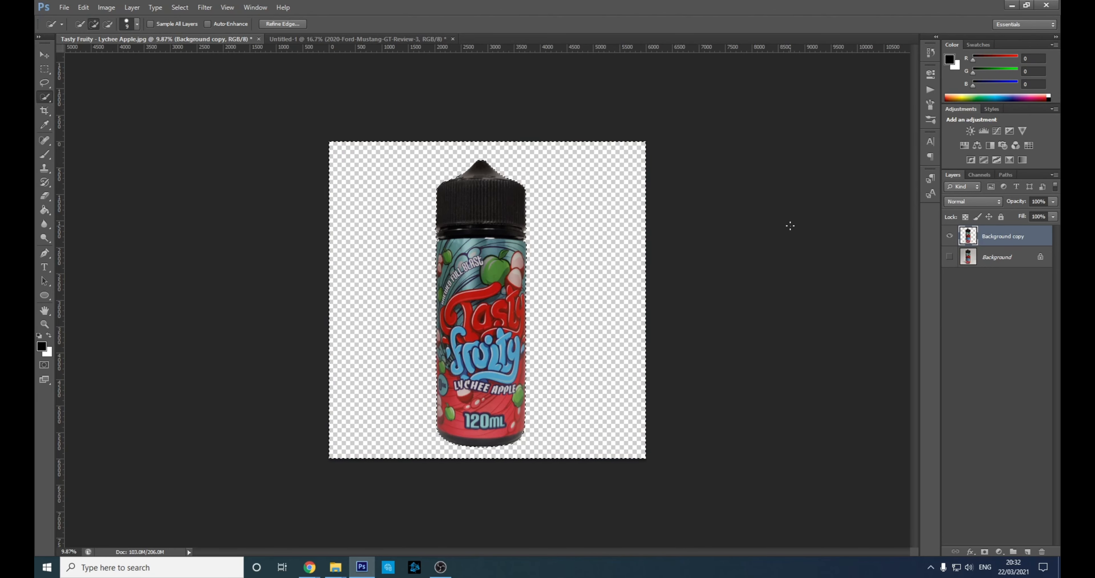
key(ctrl+d)
- Check the cut-out bottle's edges and add a new empty layer between the Background copy and Background layers
scroll(470, 244, up, 5)
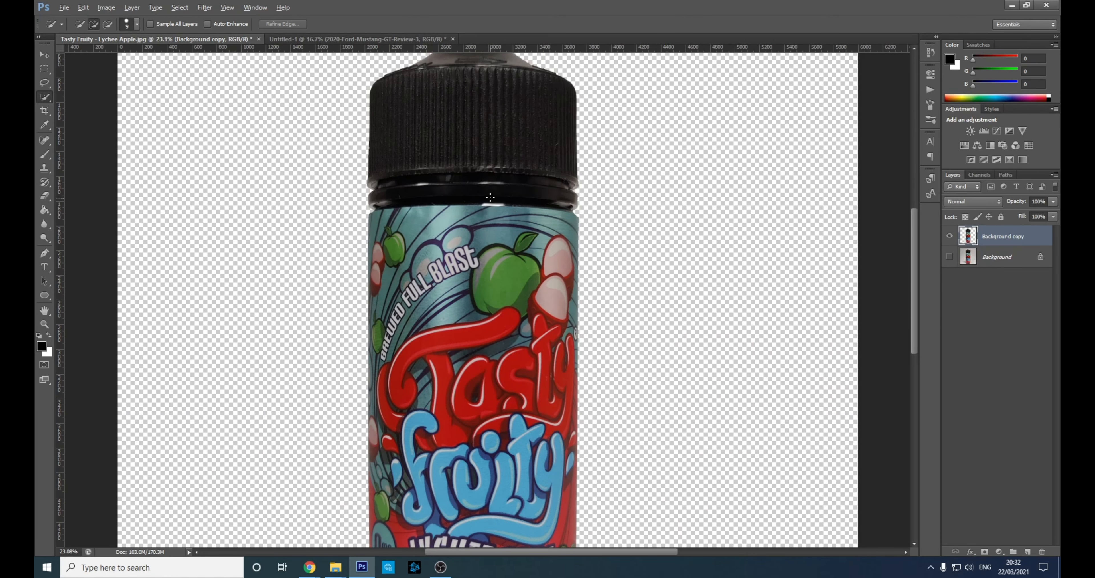
scroll(486, 204, up, 4)
scroll(486, 205, down, 6)
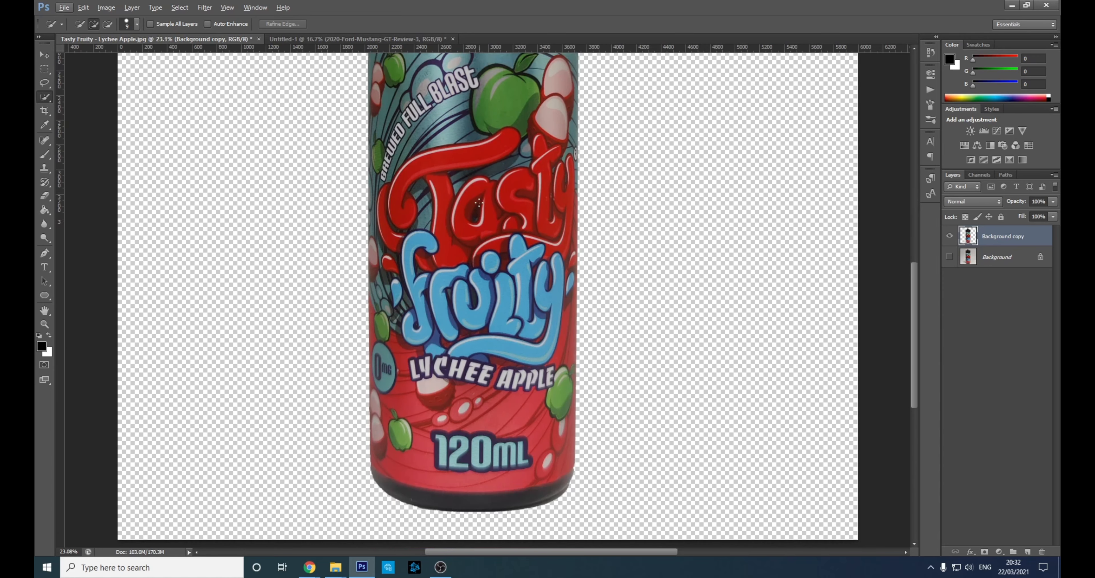
scroll(493, 203, up, 2)
scroll(493, 204, down, 9)
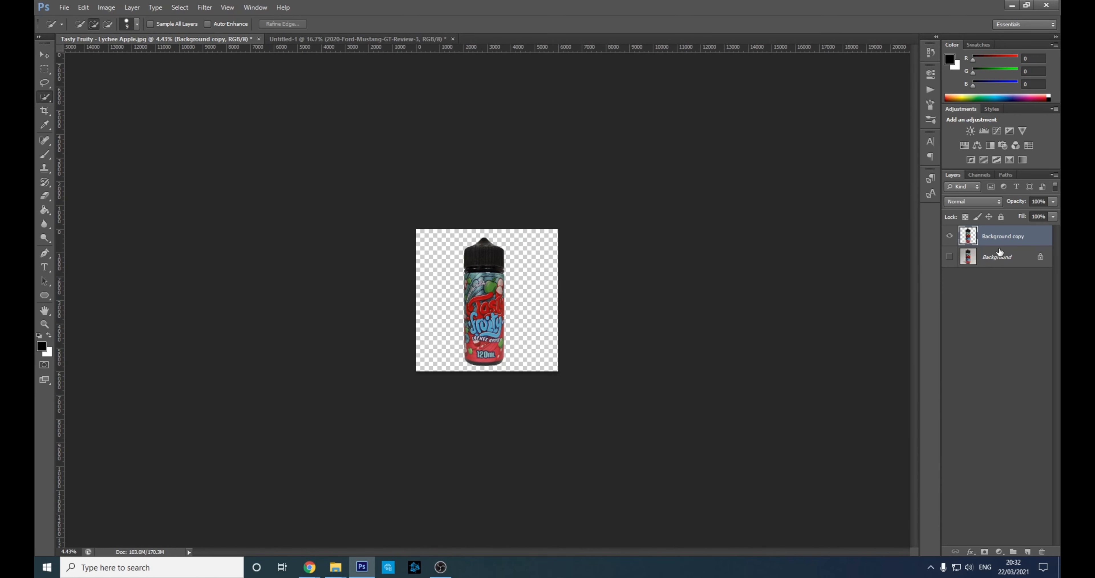
click(997, 257)
click(1026, 551)
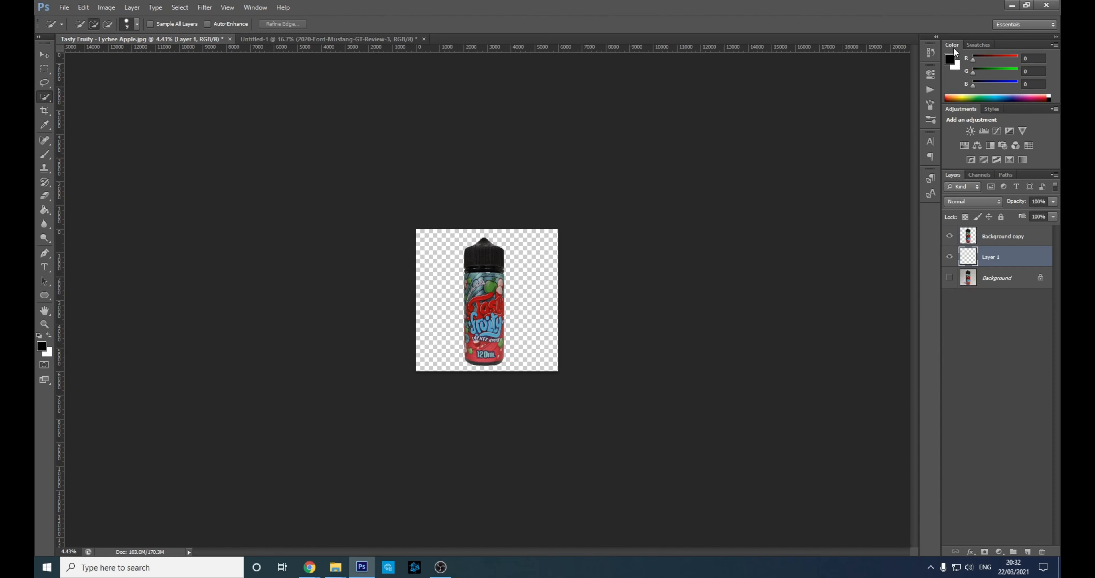
- Set the foreground colour to a bright cyan blue (R 13, G 194, B 227)
click(952, 59)
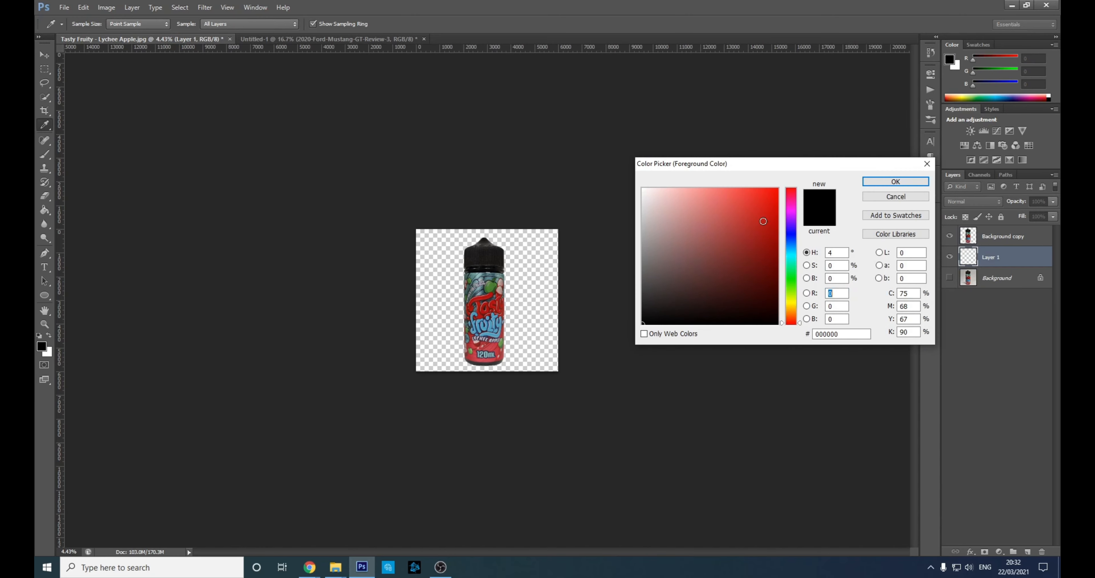
click(794, 253)
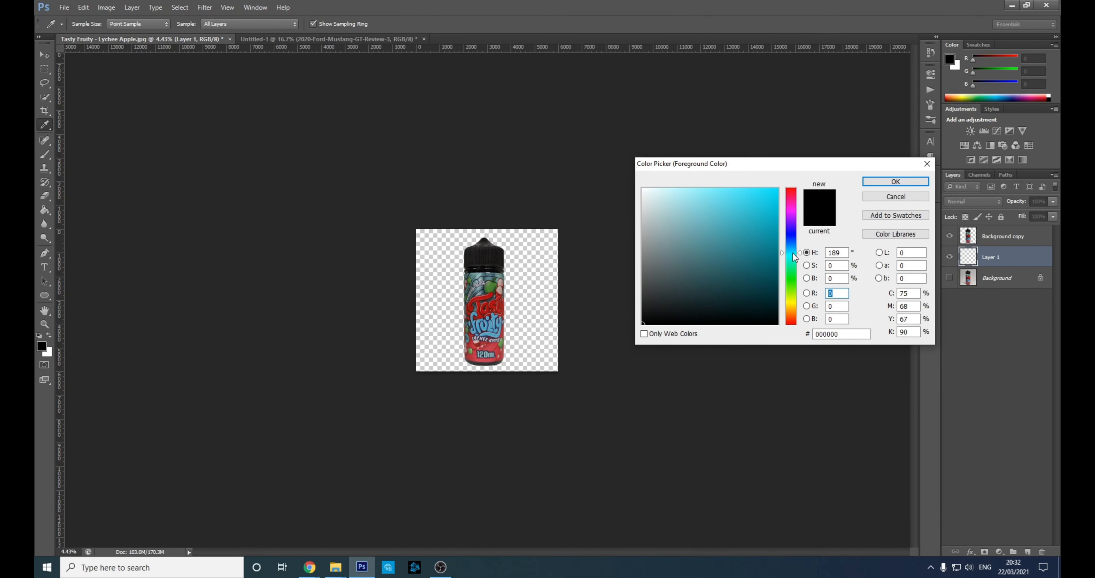
click(770, 203)
click(895, 181)
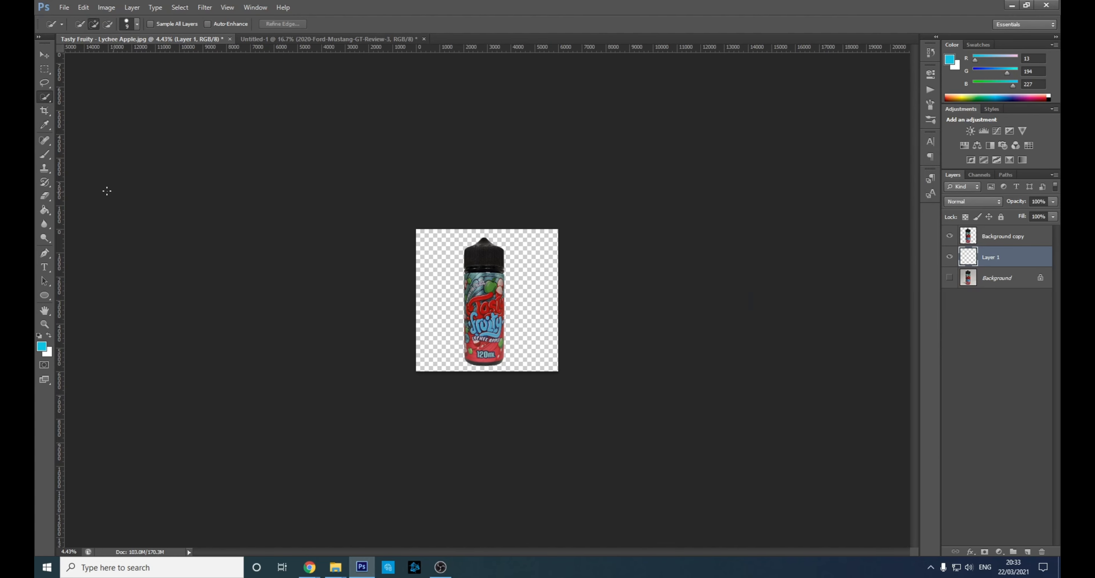
- Fill the empty layer behind the bottle with the cyan foreground colour using the Paint Bucket and check the cutout against it
click(45, 210)
click(551, 264)
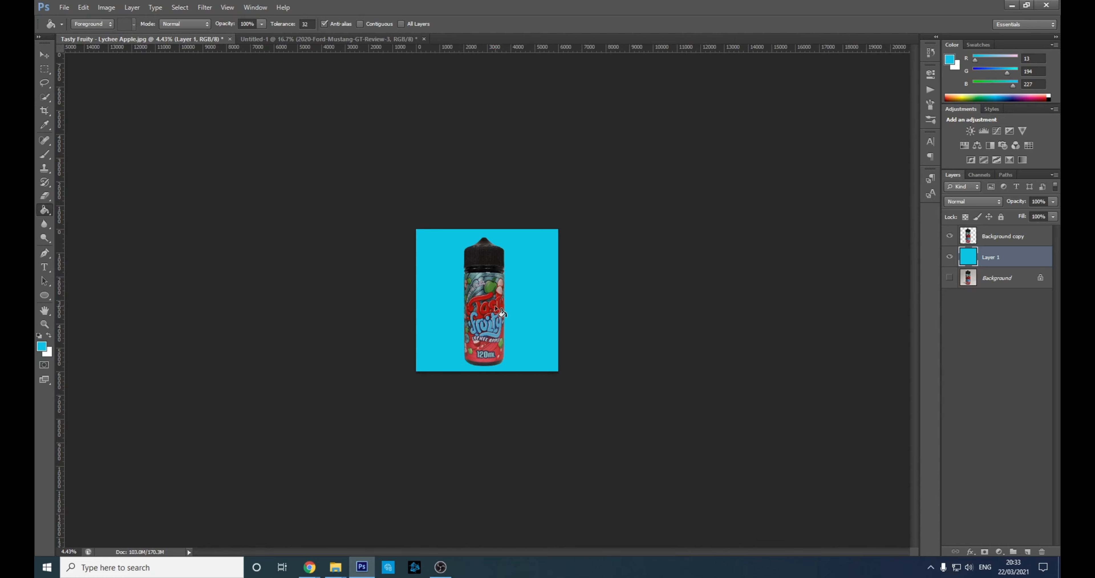
scroll(501, 313, up, 5)
scroll(497, 255, down, 4)
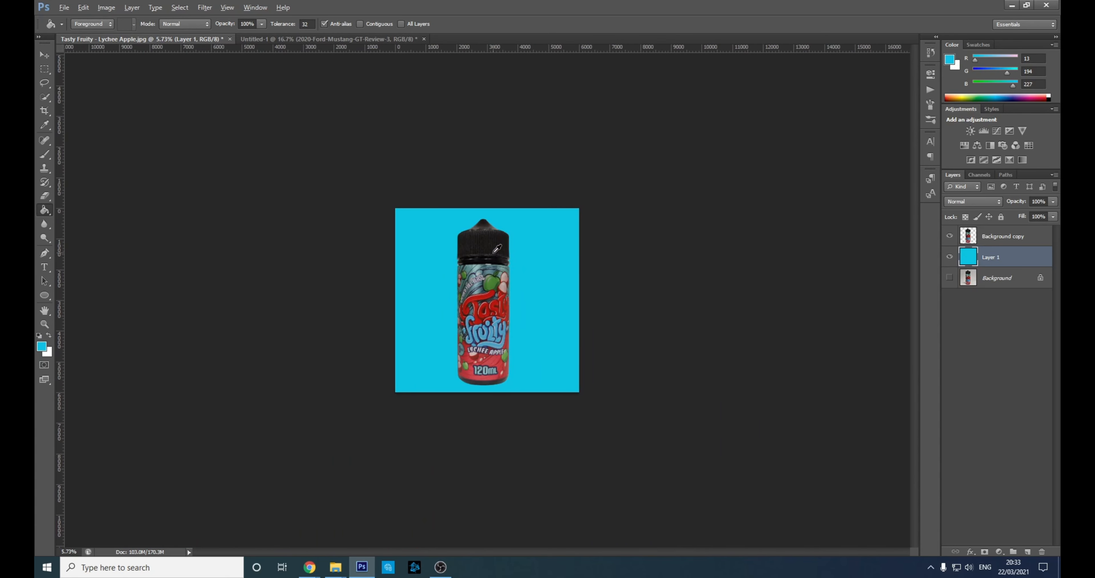
key(alt)
- In the Untitled-1 Mustang document, select the ground beside the car's side sill and front wheel with the Quick Selection tool
click(332, 38)
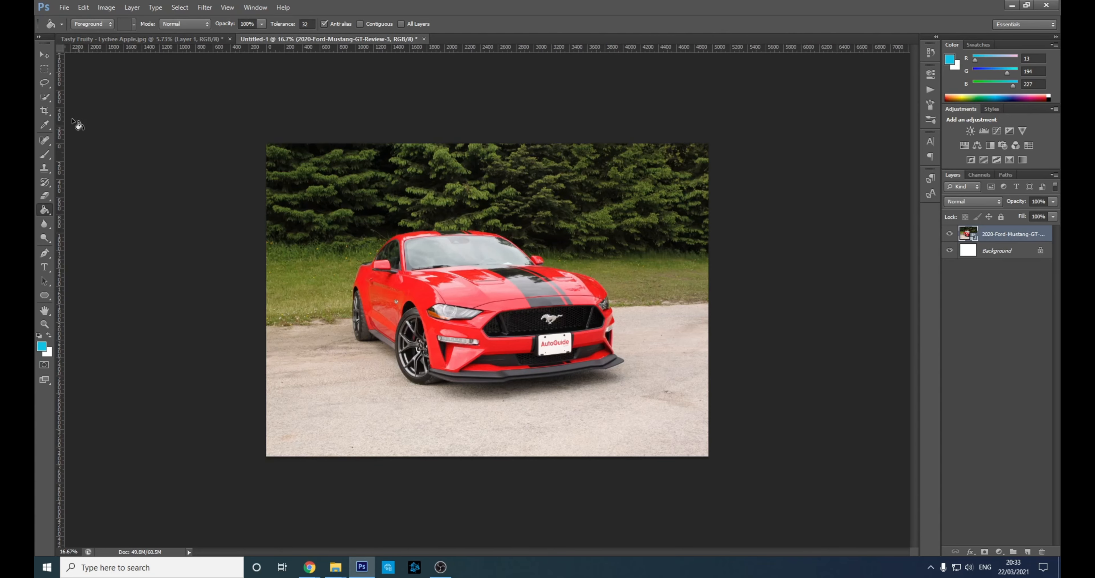
click(49, 95)
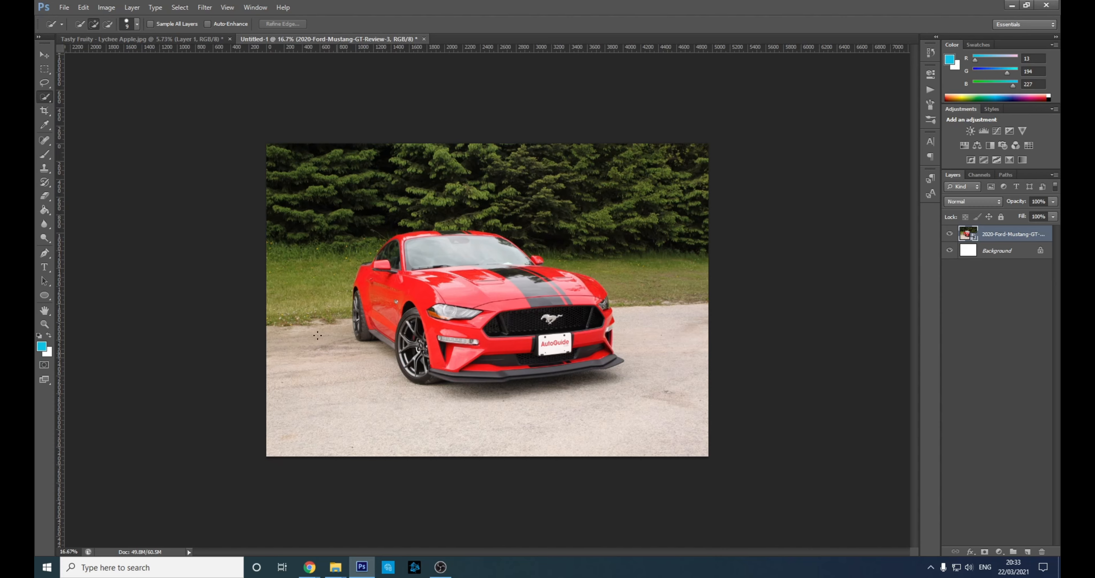
right_click(46, 97)
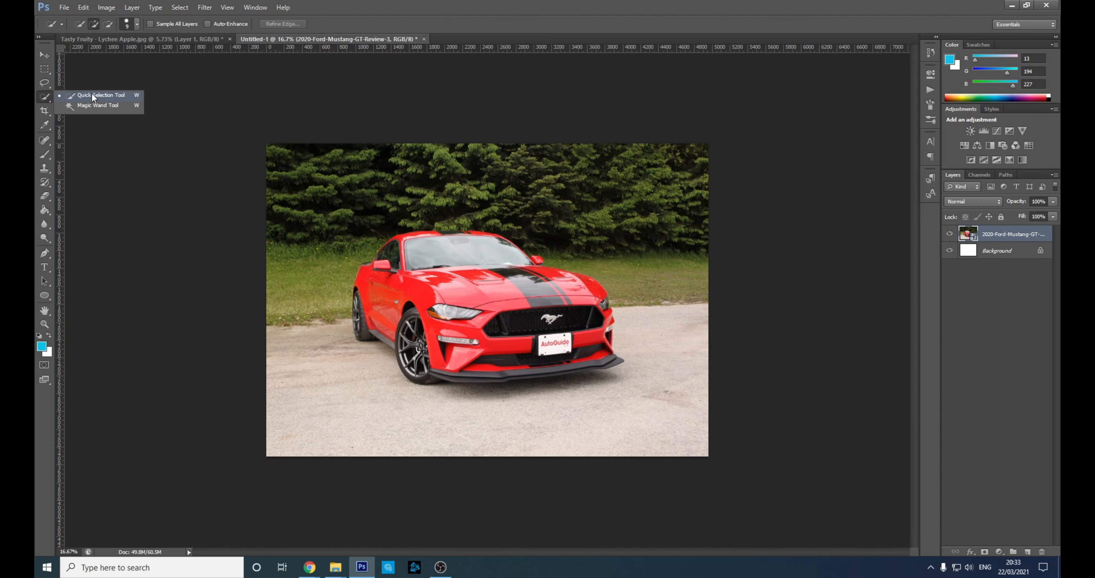
click(61, 96)
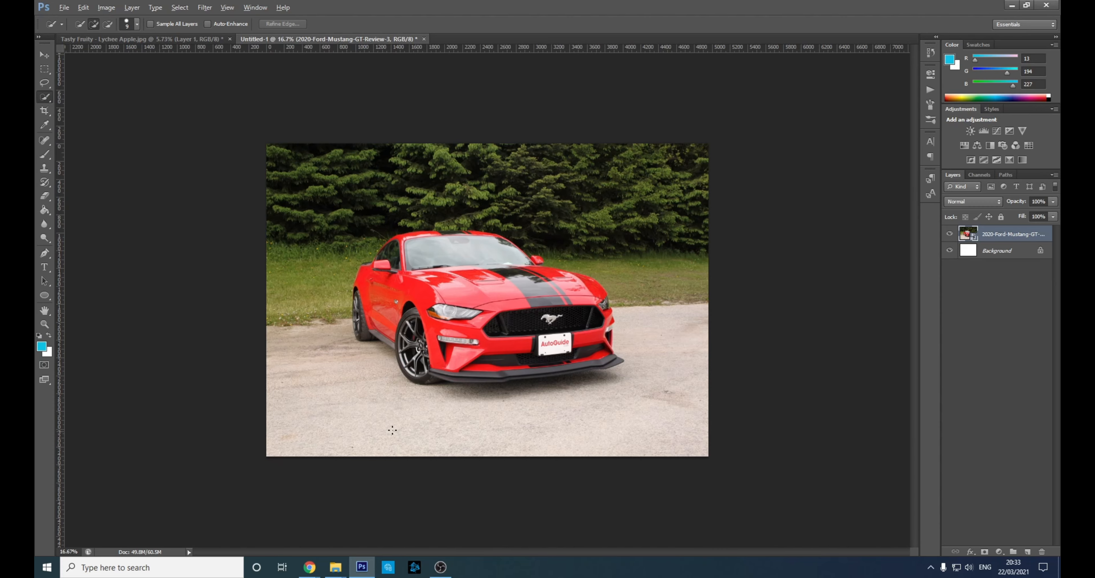
scroll(393, 430, up, 6)
scroll(376, 324, down, 3)
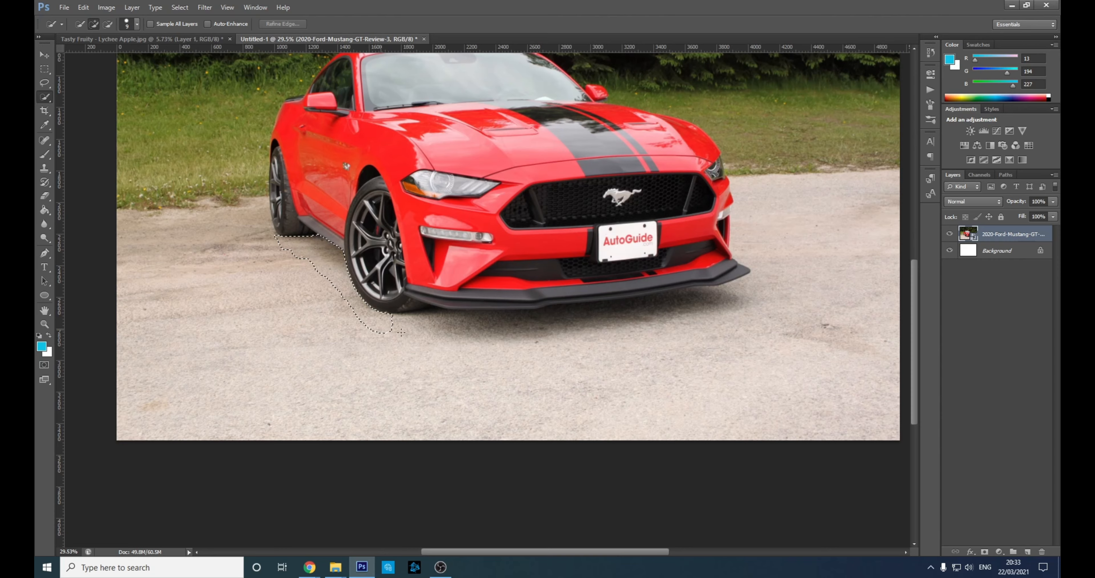
- Extend the ground selection beneath the front tyre to the splitter's corner, subtracting the overlap onto the tyre and splitter
scroll(429, 325, up, 10)
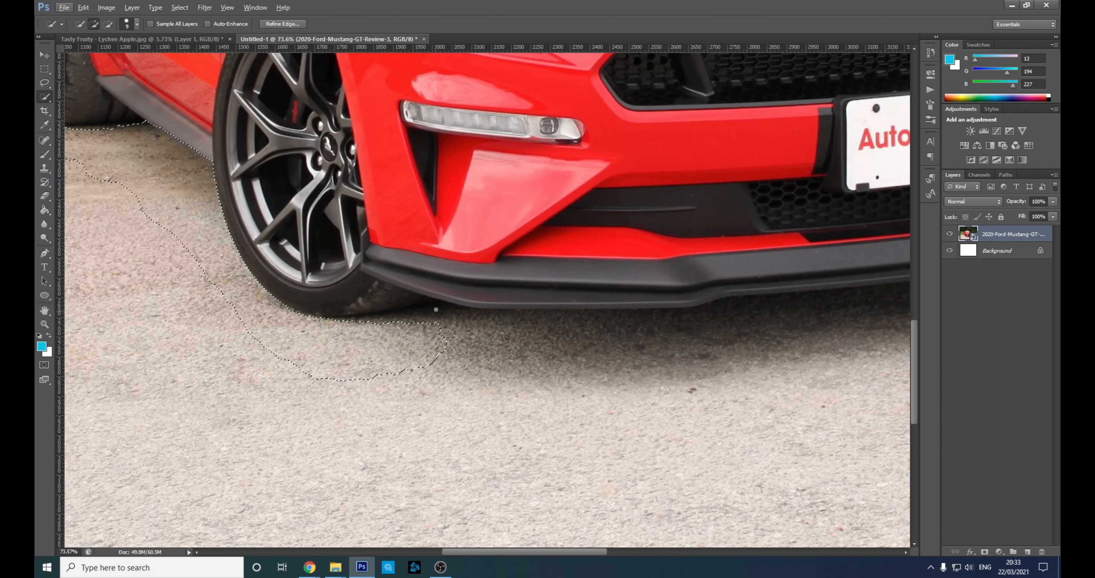
drag(443, 311, 415, 313)
key(alt)
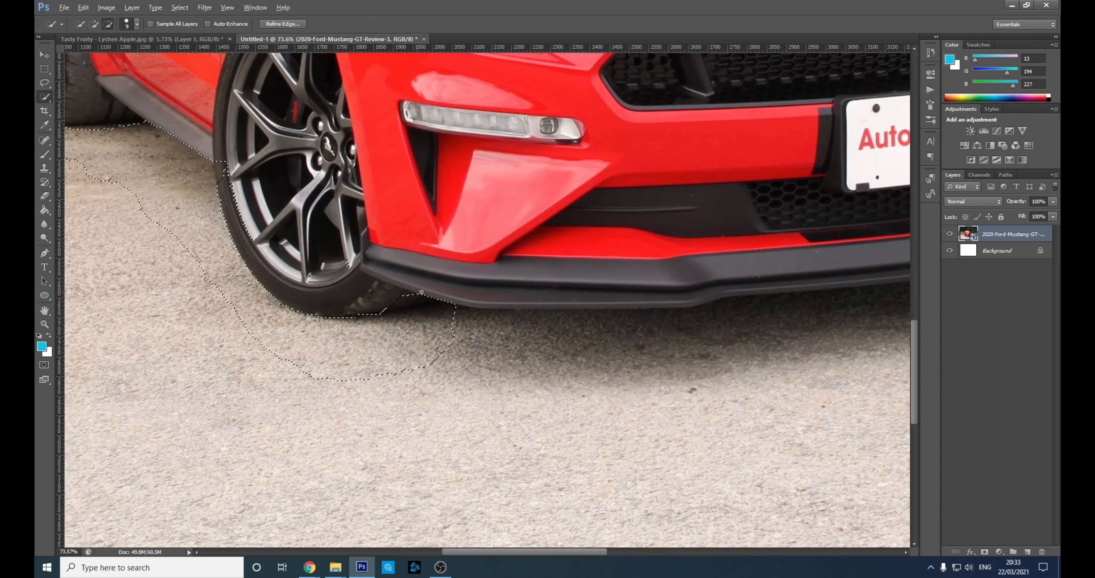
drag(421, 293, 430, 295)
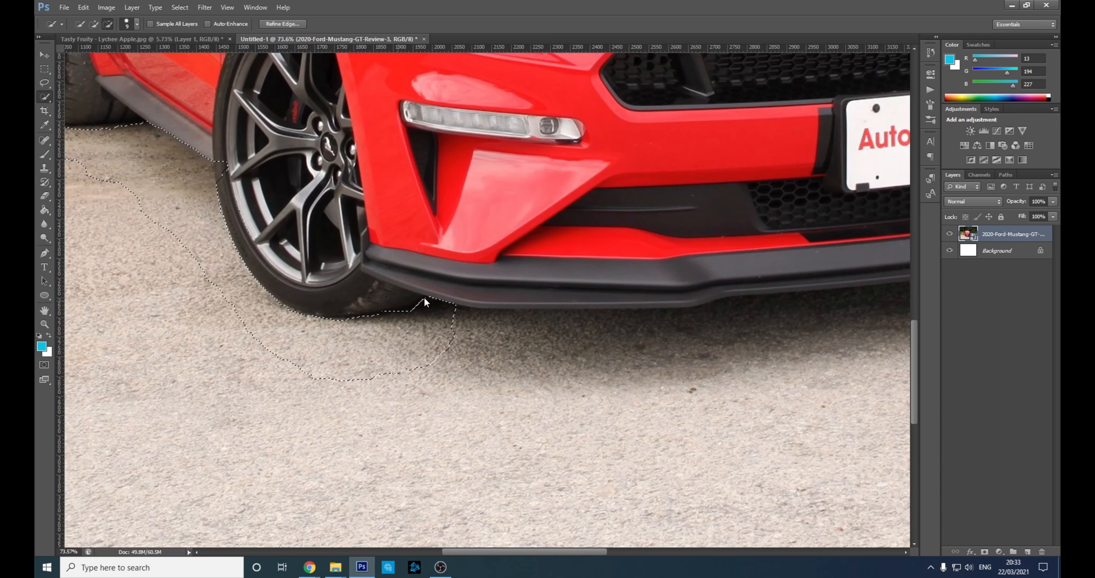
scroll(401, 293, up, 3)
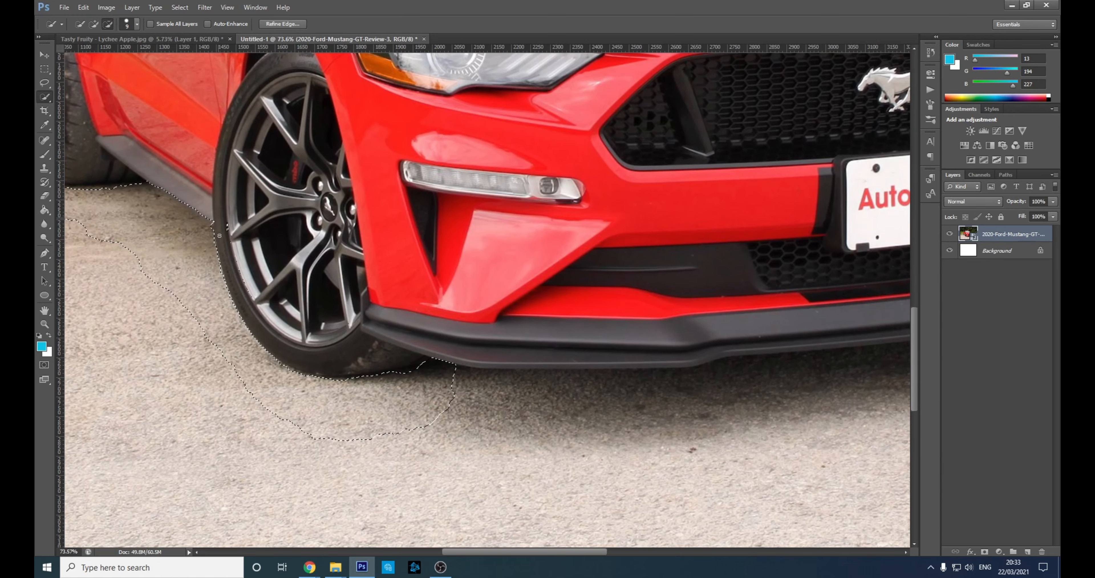
- Extend the selection past the rear wheel and up the car's rear flank to the spoiler, subtracting the overlap from the side window
drag(116, 179, 482, 336)
drag(415, 346, 380, 313)
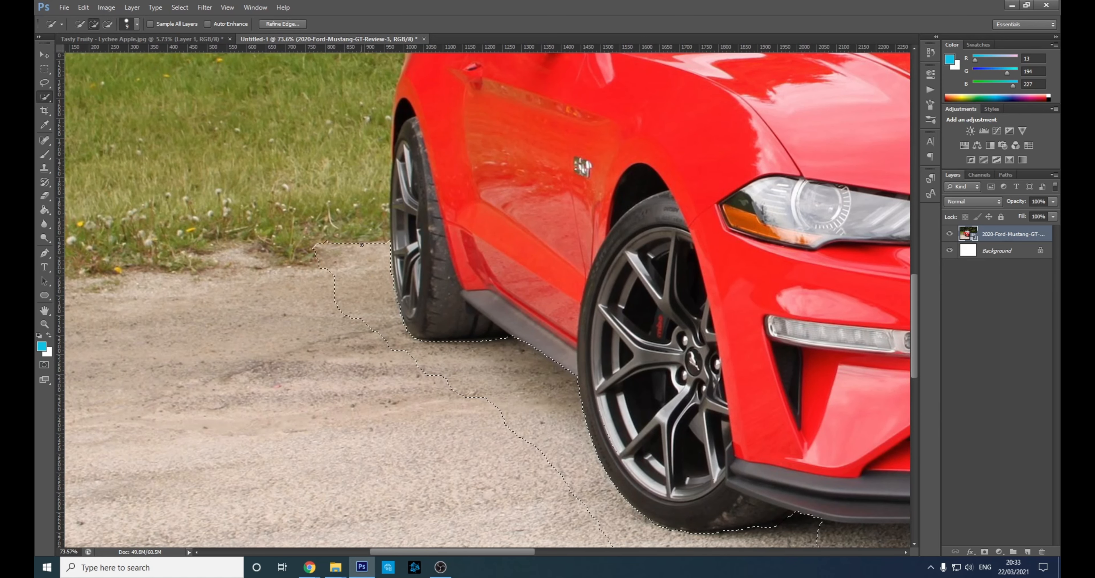
scroll(368, 119, up, 8)
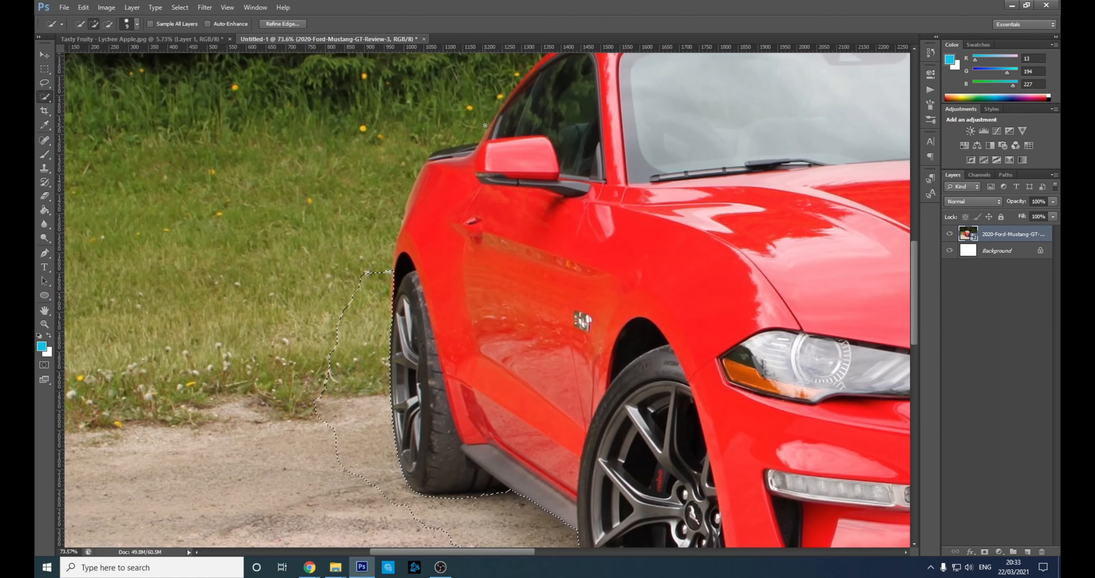
drag(485, 125, 469, 118)
drag(380, 191, 369, 280)
key(alt)
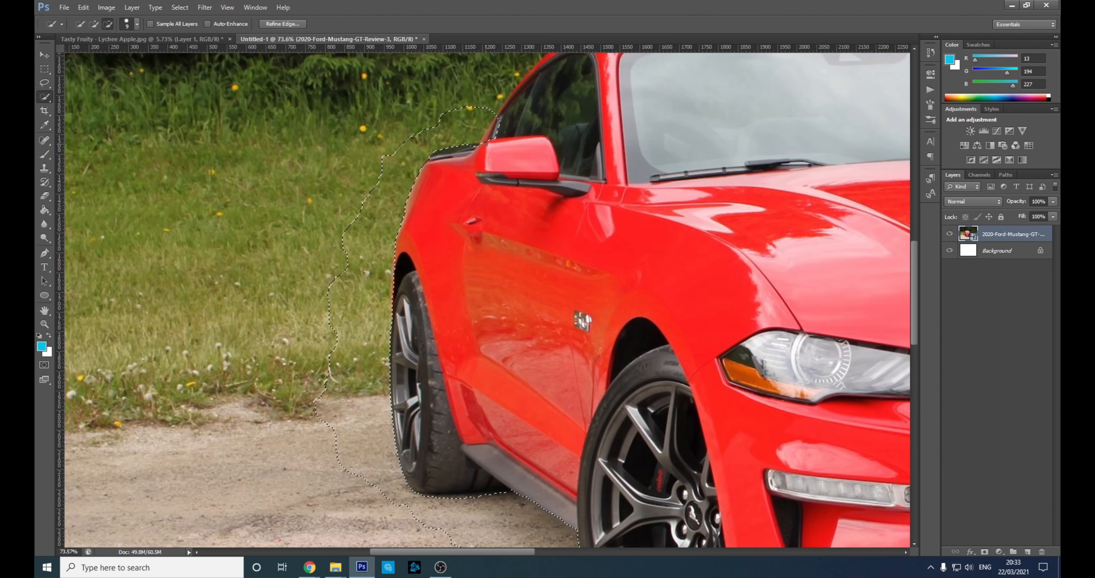
drag(492, 144, 498, 119)
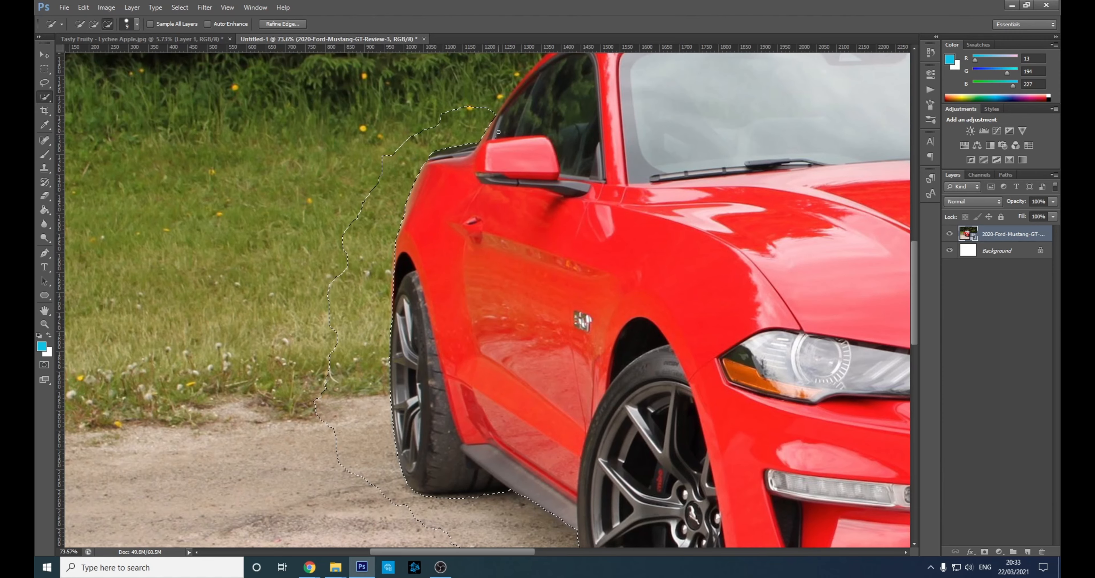
- Refine the selection edge beneath the rear tyre and side sill, subtracting the parts that spill onto the car
scroll(479, 333, up, 6)
drag(477, 376, 527, 374)
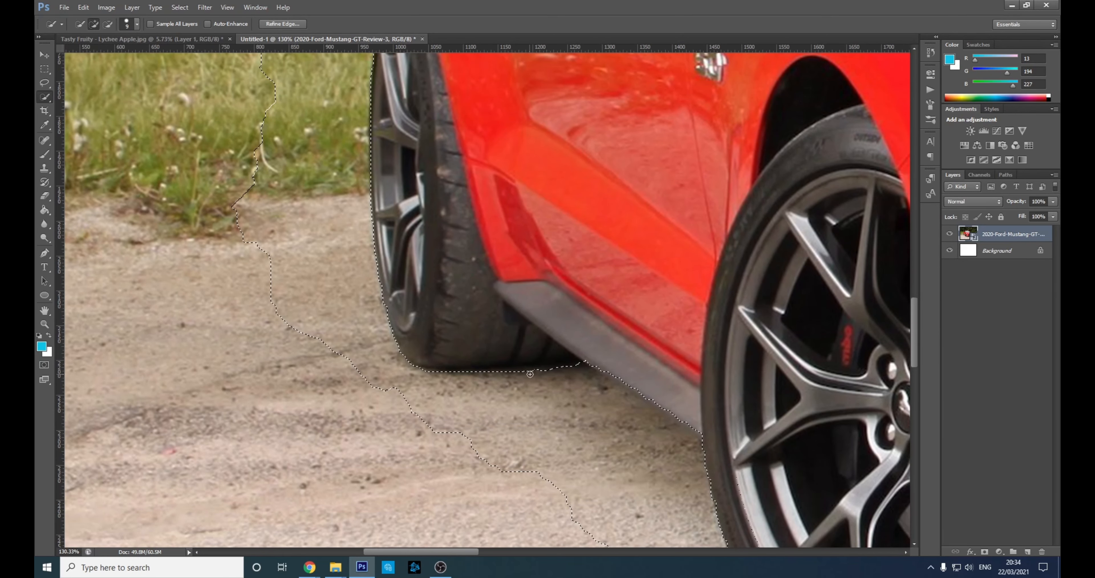
mouse_move(575, 350)
mouse_down()
mouse_move(439, 352)
mouse_move(609, 364)
mouse_up()
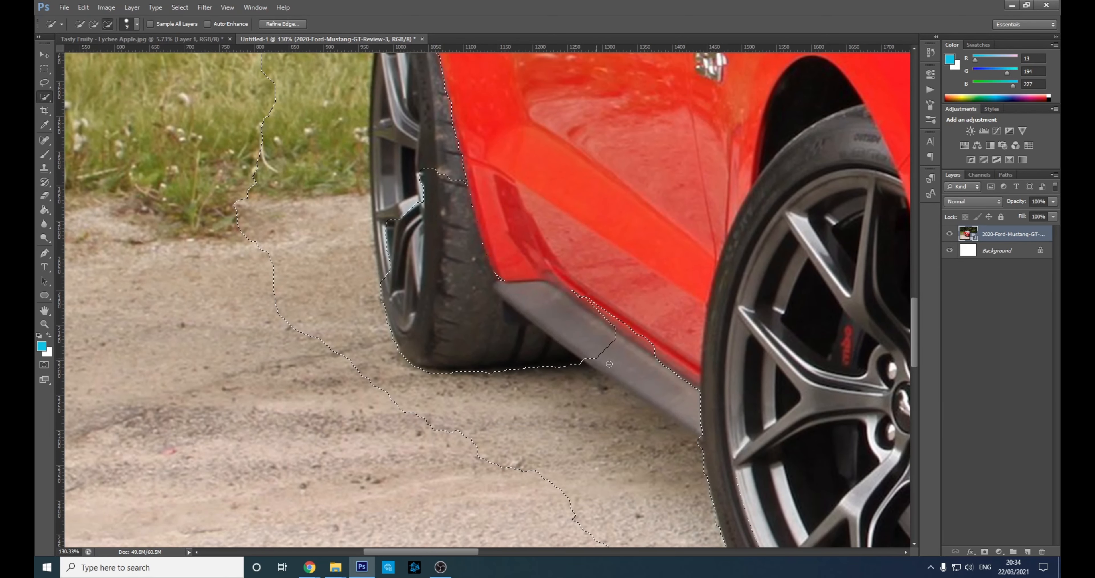
scroll(395, 255, up, 5)
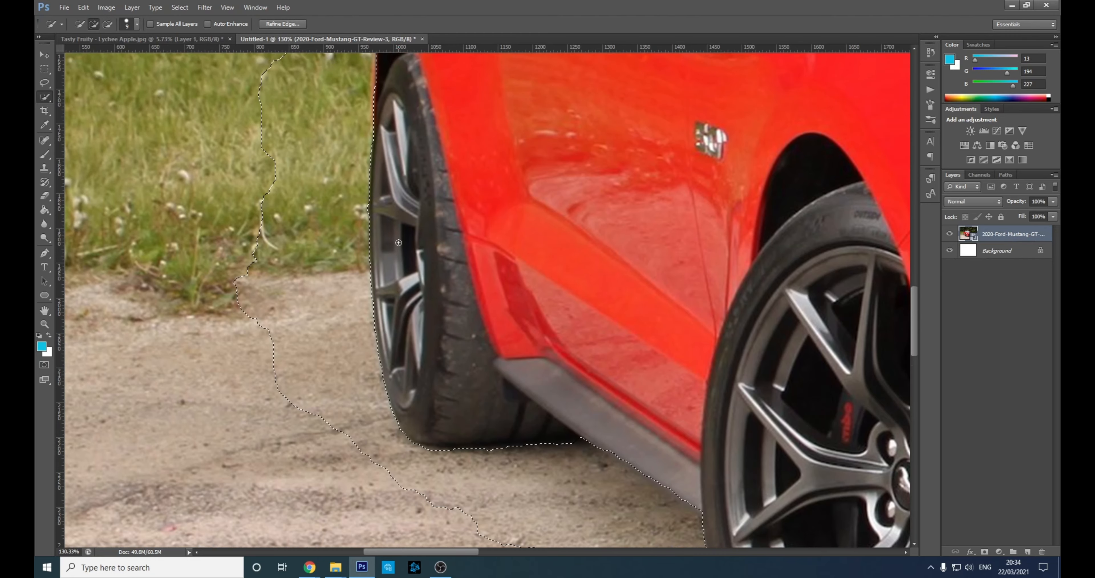
- Extend the background selection over the spoiler and along the rear side window frame to the start of the roof
drag(375, 236, 376, 432)
mouse_move(519, 180)
mouse_down()
mouse_move(368, 349)
mouse_move(587, 127)
mouse_move(493, 149)
mouse_up()
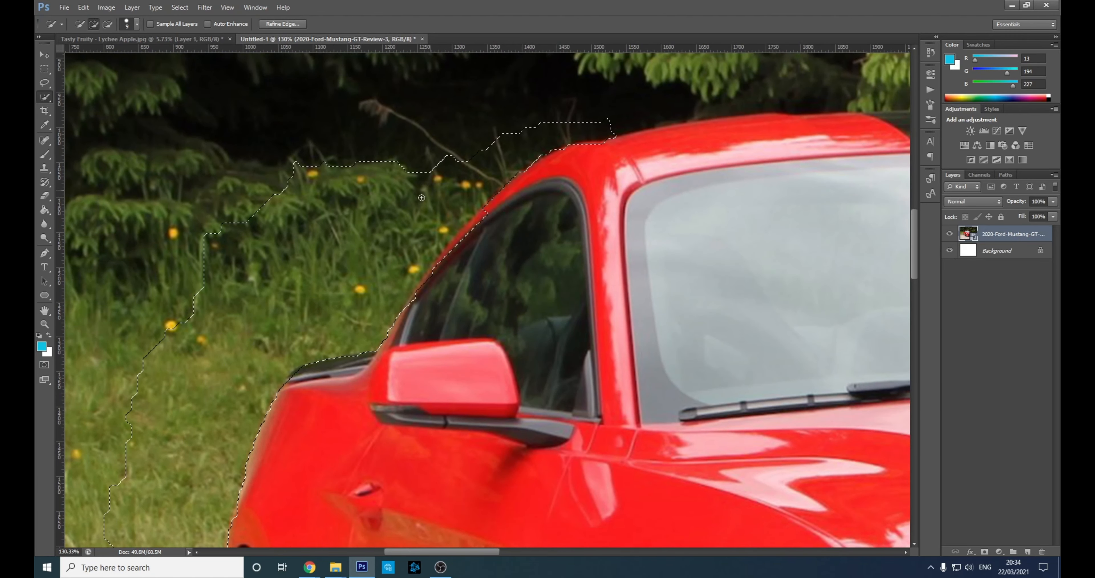
drag(429, 278, 420, 302)
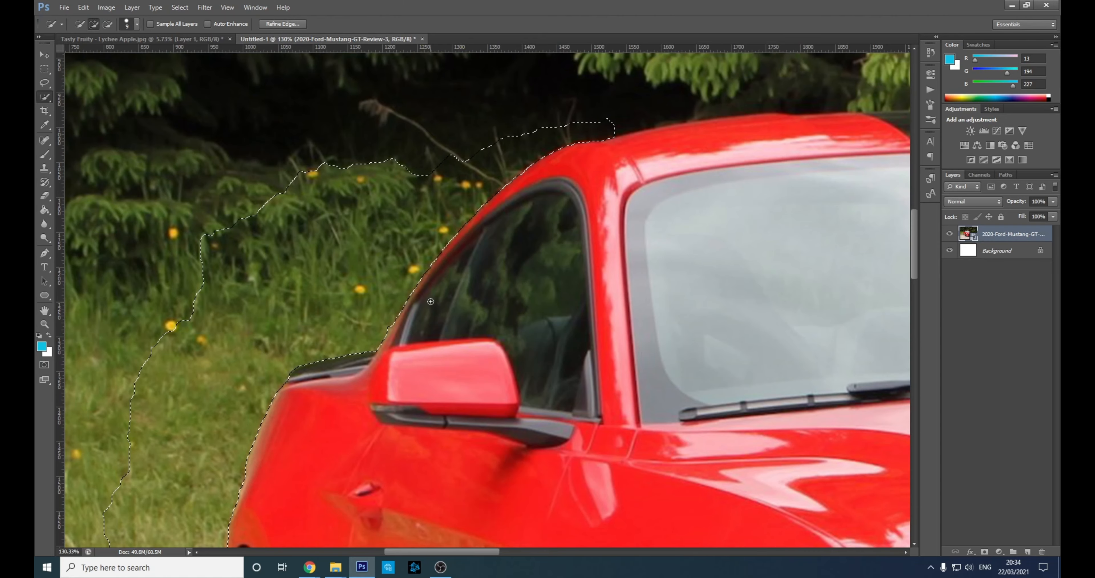
- Select the trees along the whole roofline to the far windscreen pillar, subtracting the overlap from the roof
mouse_move(723, 95)
mouse_down()
mouse_move(413, 198)
mouse_move(527, 205)
mouse_move(442, 199)
mouse_move(612, 194)
mouse_move(557, 229)
mouse_move(428, 237)
mouse_move(545, 210)
mouse_move(673, 214)
mouse_move(557, 249)
mouse_move(361, 192)
mouse_up()
alt+click(696, 245)
click(333, 217)
click(327, 218)
alt+click(361, 192)
click(442, 181)
mouse_move(474, 178)
mouse_down()
mouse_move(602, 189)
mouse_move(608, 225)
mouse_up()
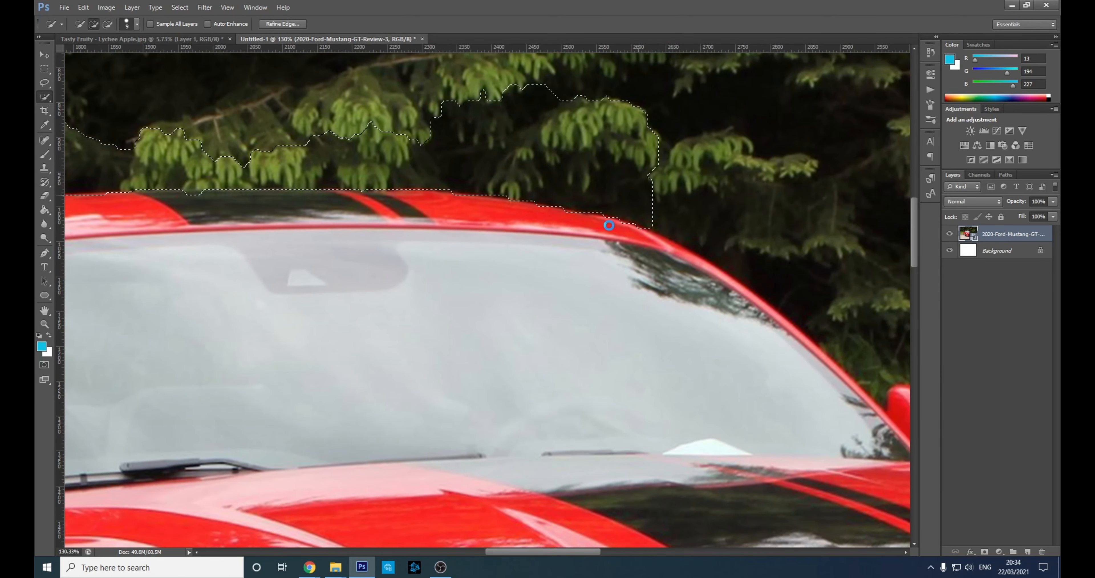
mouse_move(679, 263)
mouse_down()
mouse_move(535, 221)
mouse_move(685, 282)
mouse_move(719, 352)
mouse_move(650, 289)
mouse_up()
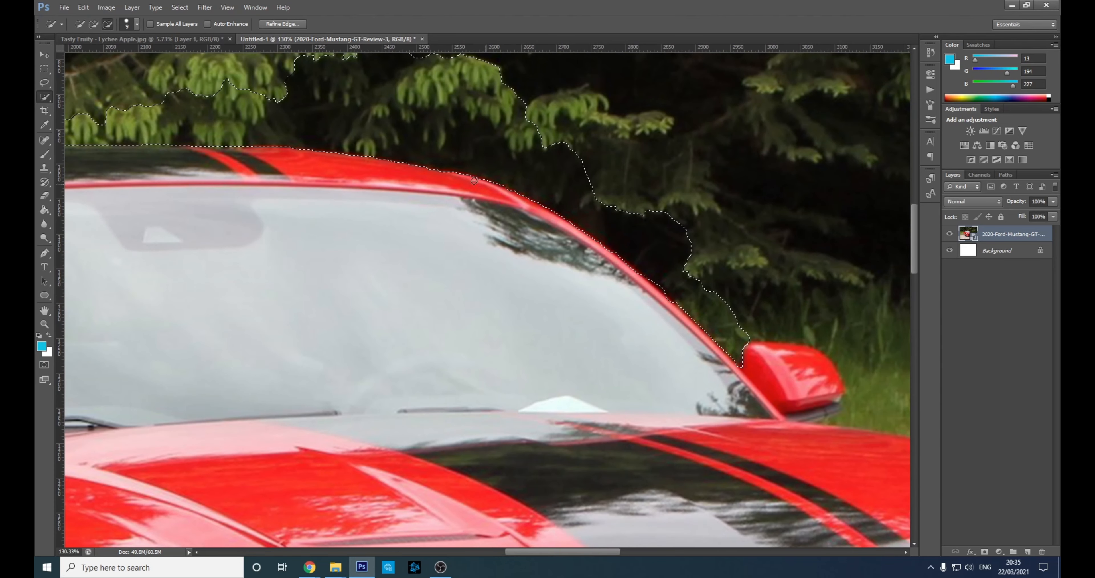
- Refine the selection along the far windscreen pillar and extend it around the far wing mirror
scroll(474, 181, down, 3)
scroll(477, 217, right, 5)
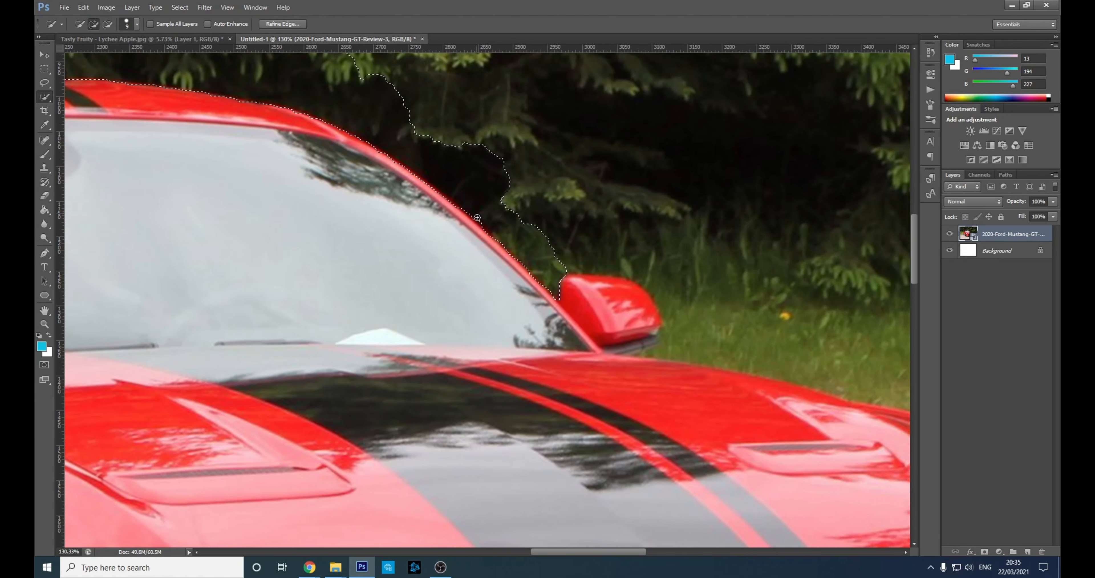
drag(477, 217, 552, 310)
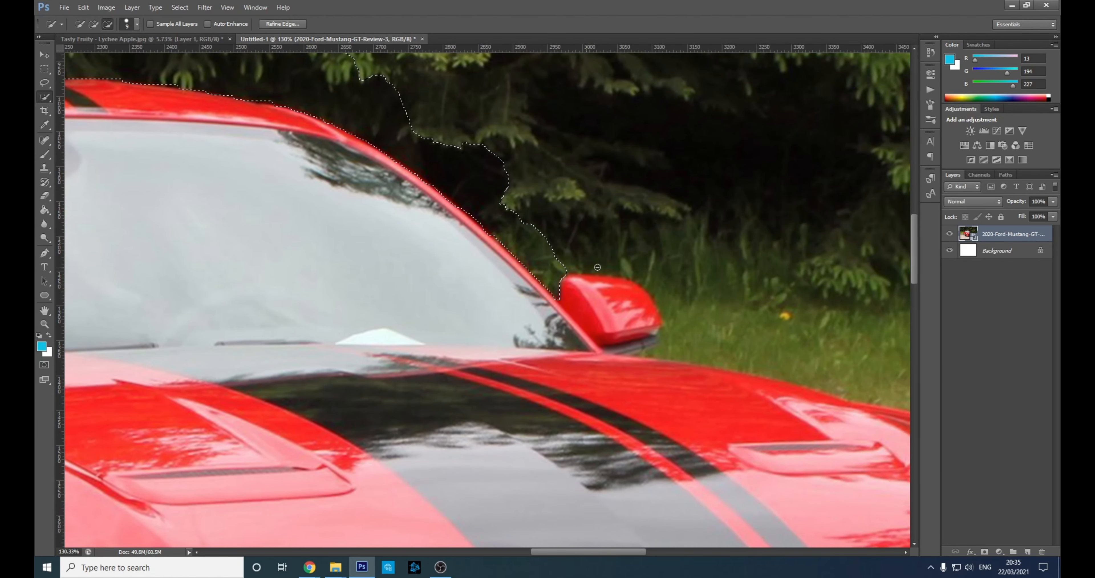
mouse_move(597, 267)
mouse_down()
mouse_move(630, 267)
mouse_move(677, 303)
mouse_move(680, 351)
mouse_move(578, 289)
mouse_move(622, 283)
mouse_move(653, 308)
mouse_move(647, 339)
mouse_move(608, 351)
mouse_up()
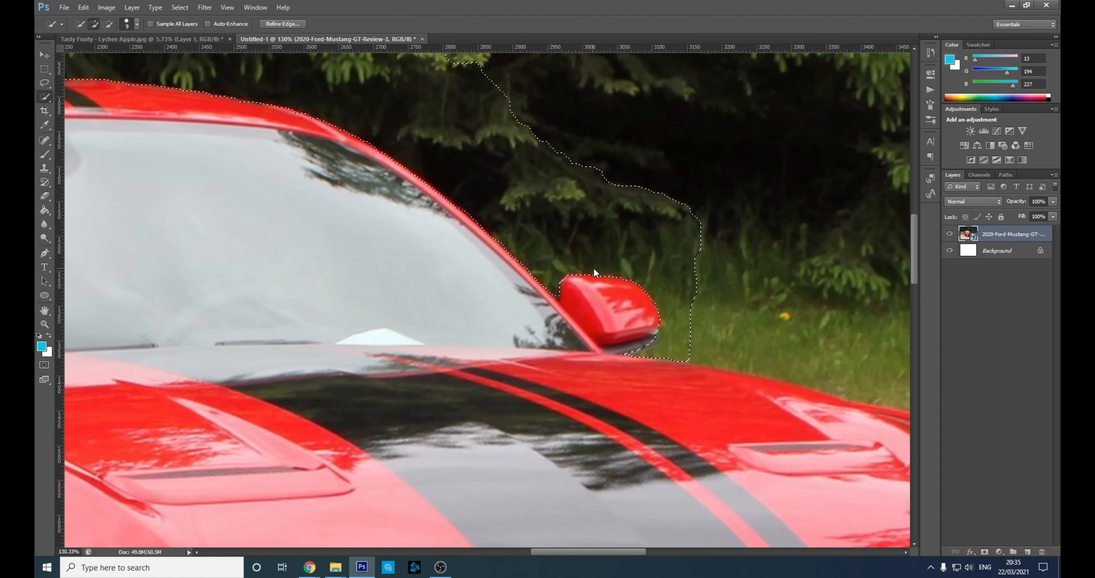
- Extend the selection across the grass along the bonnet's far edge and subtract the overlap from the front wing
key(space)
mouse_move(704, 344)
mouse_down()
mouse_move(486, 261)
mouse_move(846, 332)
mouse_move(858, 359)
mouse_up()
key(space)
drag(712, 351, 471, 242)
key(alt)
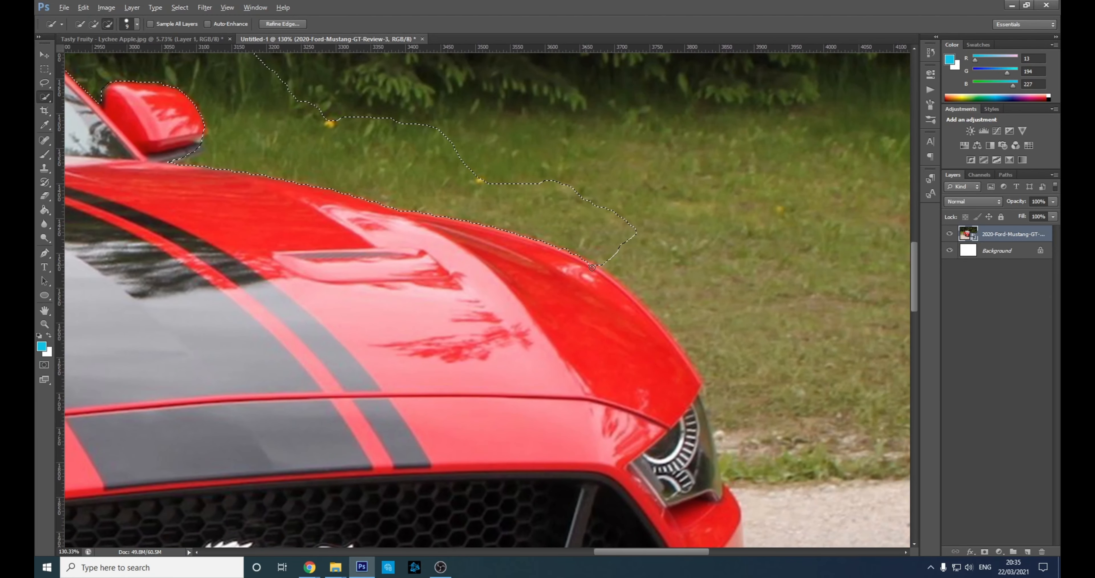
alt+click(592, 268)
key(alt)
- Extend the selection down to the far headlight and subtract the overlap from the headlight
mouse_move(612, 259)
mouse_down()
mouse_move(770, 390)
mouse_move(778, 434)
mouse_move(585, 207)
mouse_up()
key(space)
key(alt)
drag(514, 185, 519, 212)
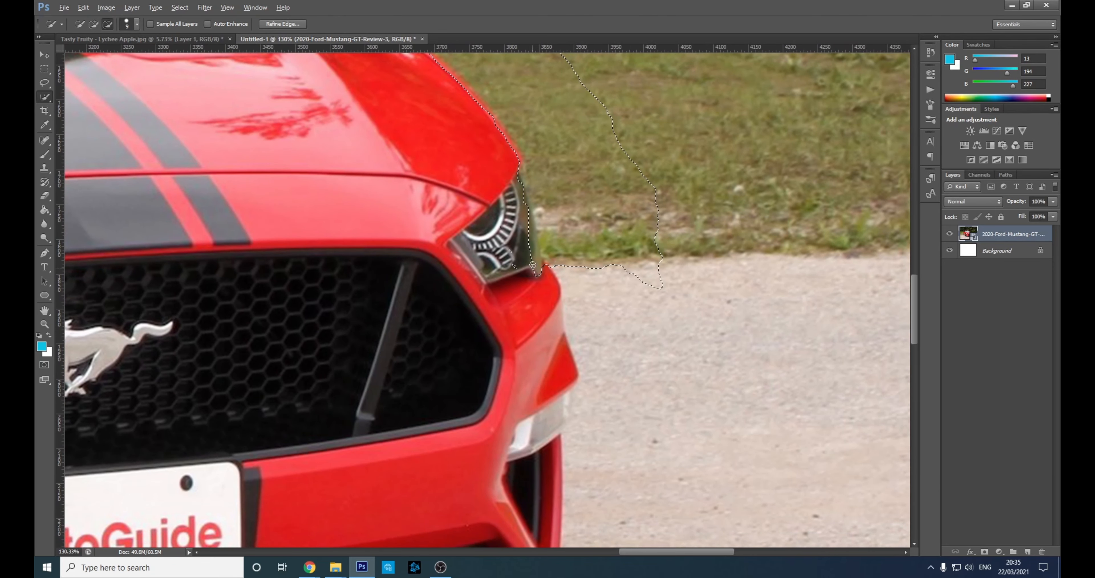
drag(533, 264, 526, 205)
- Select the road beside the bumper's far side and subtract the far bumper light from the selection
mouse_move(521, 241)
mouse_down()
mouse_move(511, 270)
mouse_move(543, 266)
mouse_move(573, 292)
mouse_move(583, 358)
mouse_move(570, 454)
mouse_up()
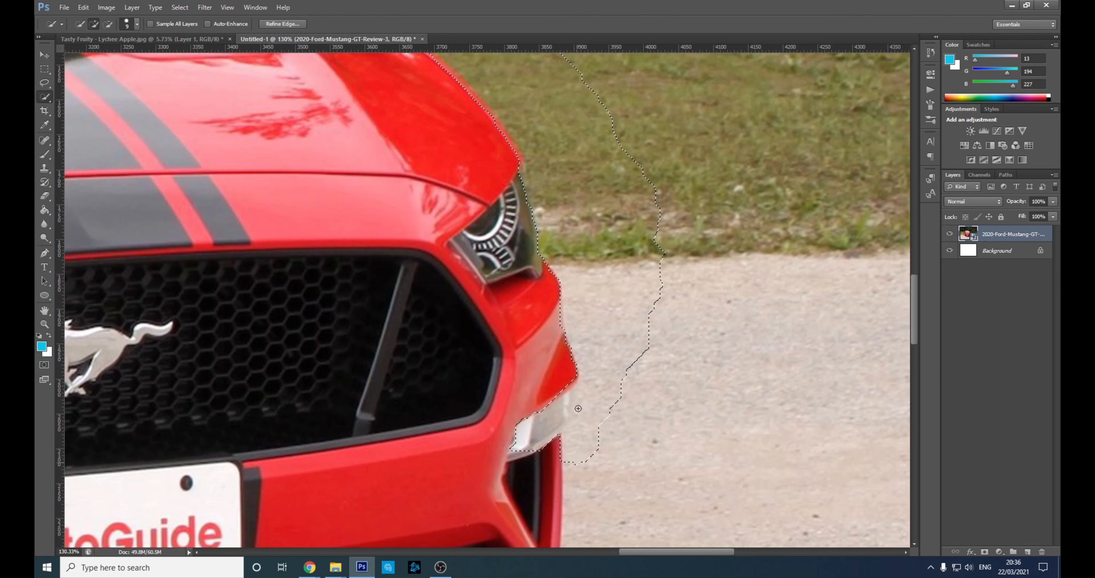
key(alt)
scroll(559, 296, down, 3)
mouse_move(560, 296)
mouse_down()
mouse_move(544, 349)
mouse_move(564, 298)
mouse_up()
alt+click(558, 338)
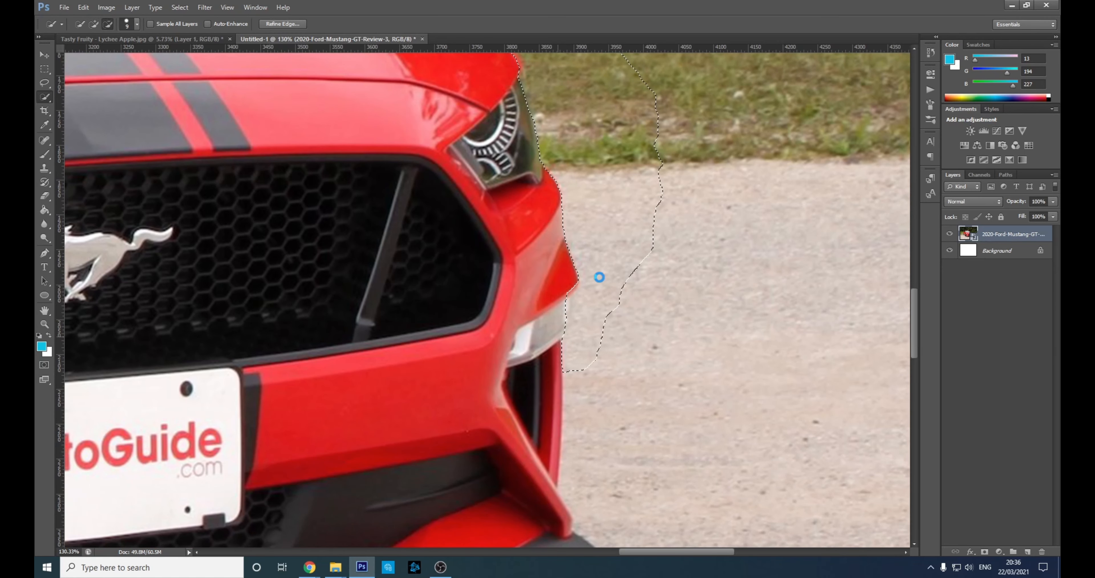
- Extend the road selection down the bumper's far edge to the tip of the front splitter
scroll(599, 277, down, 6)
mouse_move(599, 170)
mouse_down()
mouse_move(589, 289)
mouse_move(601, 340)
mouse_up()
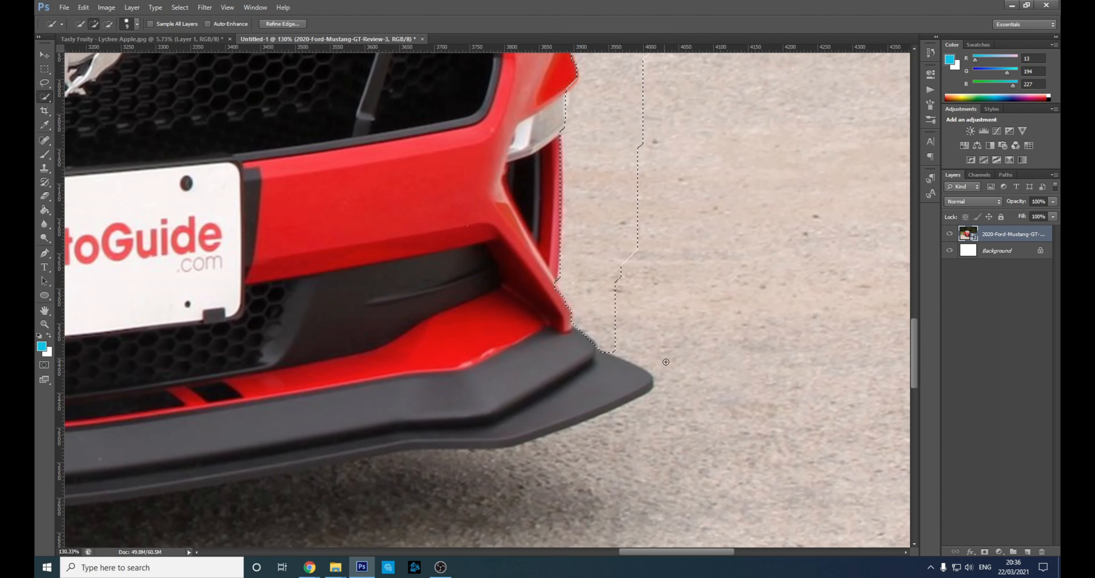
drag(665, 362, 670, 315)
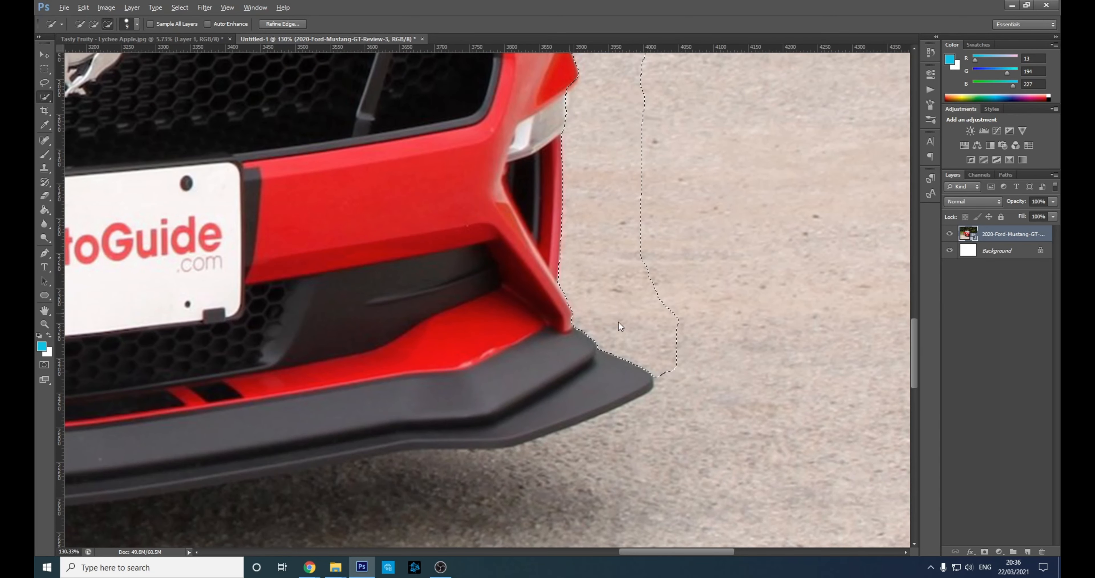
- Extend the selection around the splitter's tip and into the shadow beneath it, subtracting the overlap from its lower edge
scroll(618, 322, down, 3)
mouse_move(406, 342)
mouse_down()
mouse_move(604, 361)
mouse_move(428, 370)
mouse_up()
mouse_move(567, 299)
mouse_down()
mouse_move(465, 322)
mouse_move(373, 310)
mouse_up()
drag(676, 253, 353, 316)
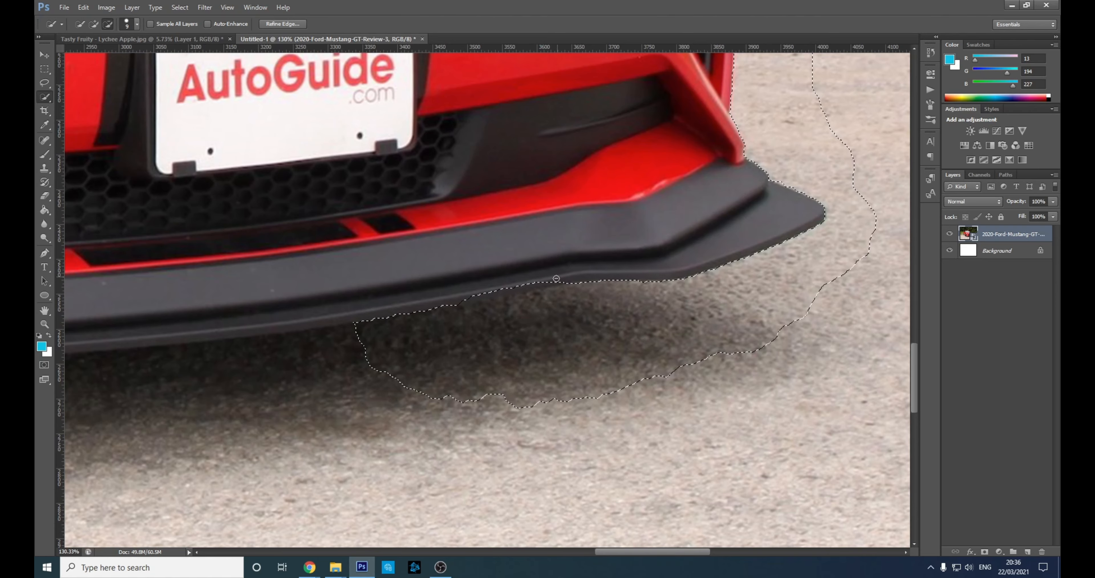
drag(558, 279, 455, 300)
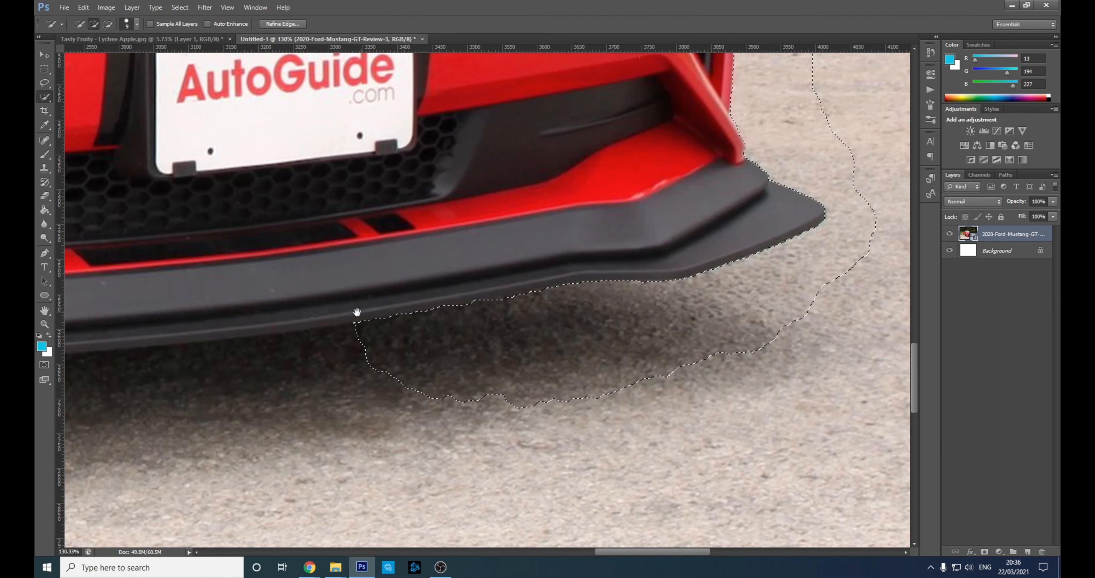
- Select the ground beneath the rest of the splitter up to the front wheel, subtracting the splitter's lower lip
drag(357, 312, 674, 263)
drag(389, 456, 723, 389)
drag(663, 268, 137, 320)
drag(208, 327, 569, 319)
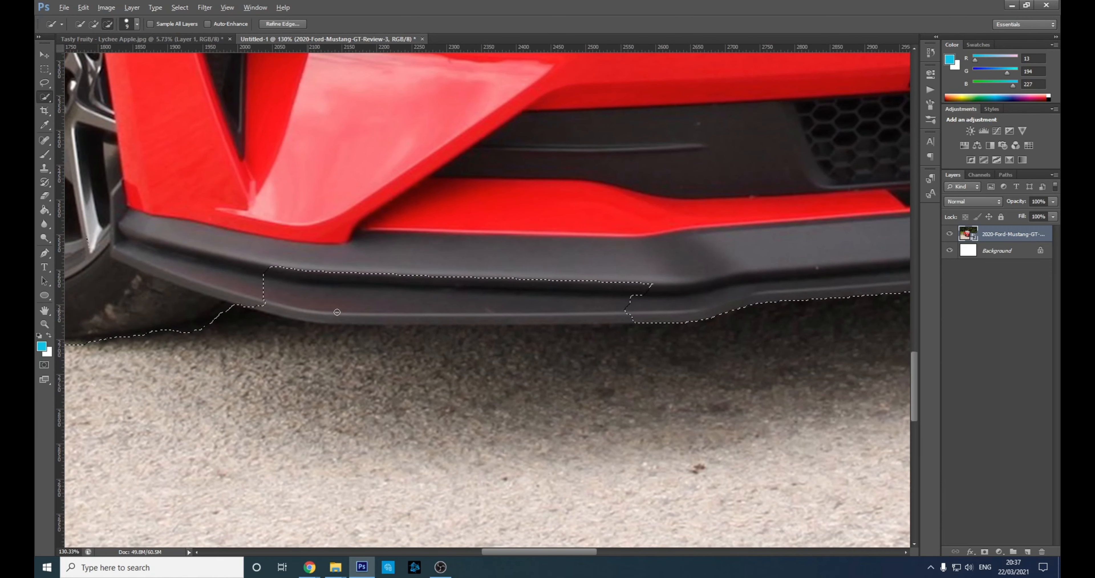
mouse_move(634, 297)
mouse_down()
mouse_move(570, 310)
mouse_move(335, 314)
mouse_move(512, 314)
mouse_up()
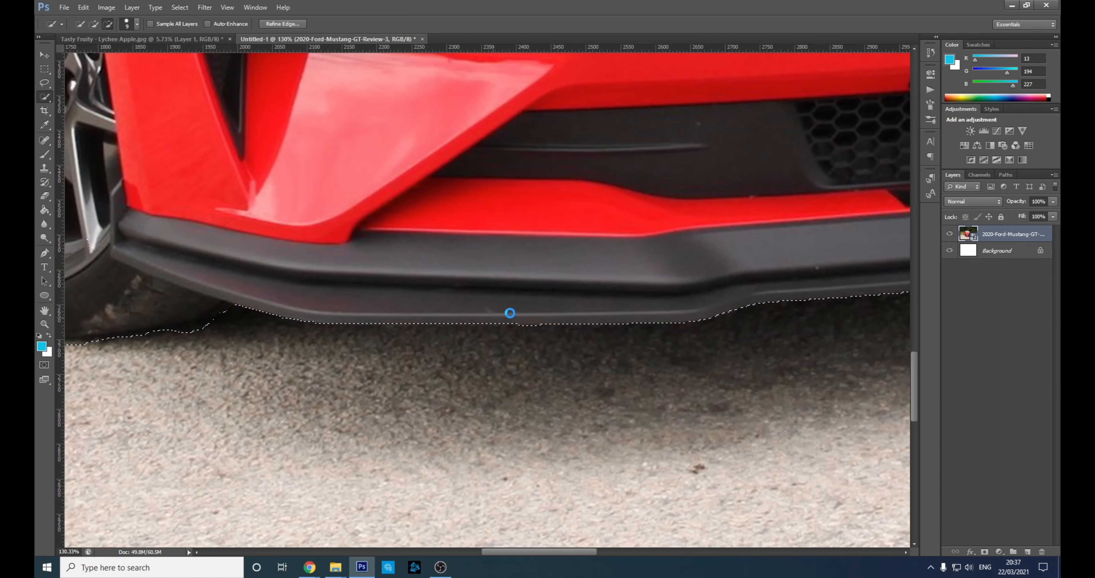
- Clean up the selection edge where the front tyre meets the ground beside the splitter
scroll(226, 330, down, 5)
scroll(206, 326, up, 6)
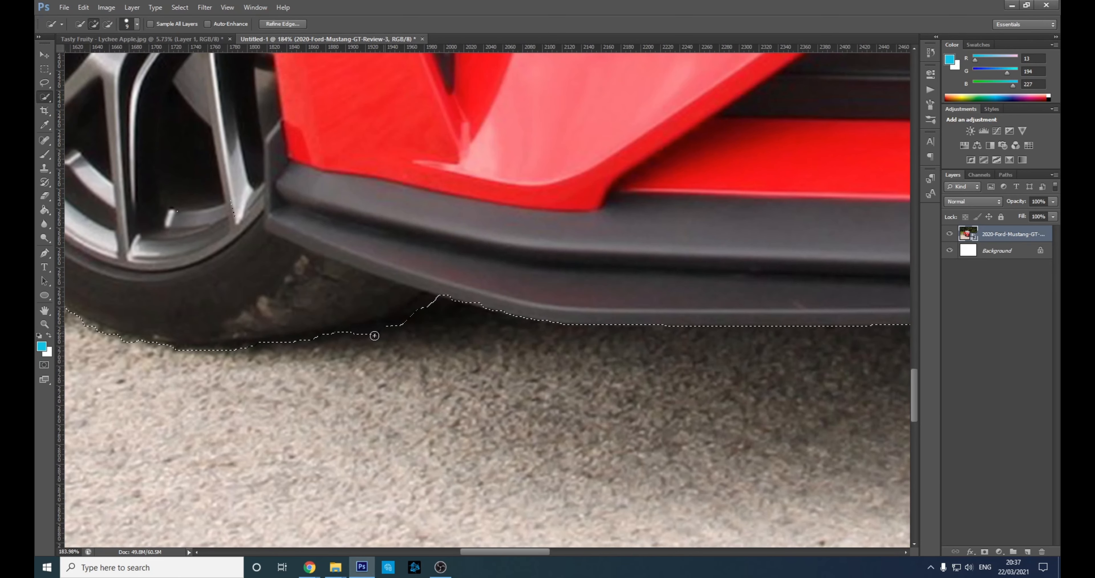
alt+click(374, 337)
alt+click(211, 352)
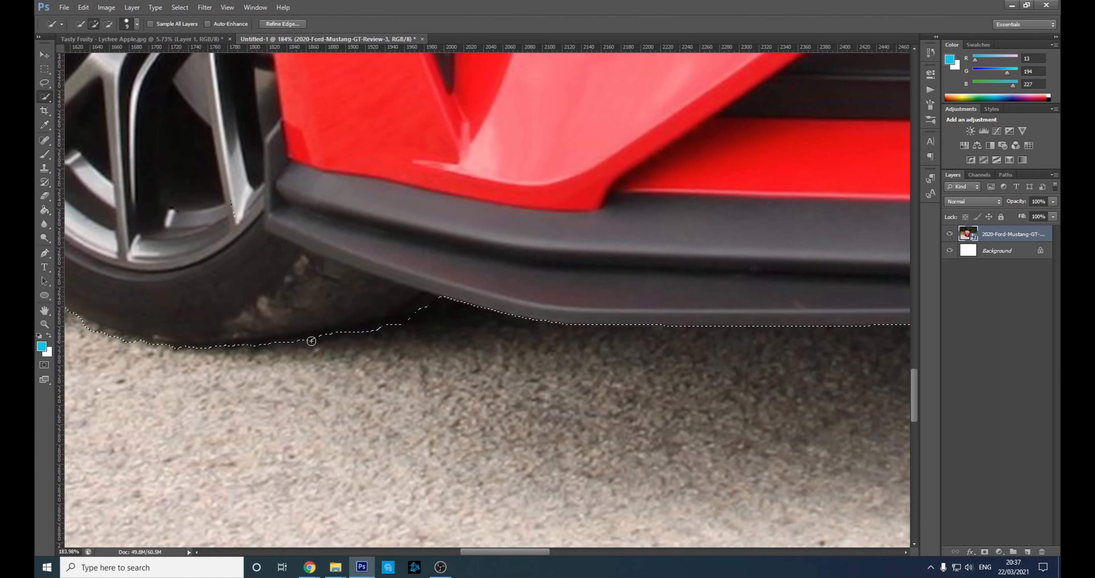
- Extend the selection over all the remaining trees, grass and road around the car, and check its outline along the bodywork
scroll(310, 342, down, 10)
scroll(311, 342, up, 3)
mouse_move(708, 285)
mouse_down()
mouse_move(693, 235)
mouse_move(738, 109)
mouse_move(276, 115)
mouse_move(277, 182)
mouse_up()
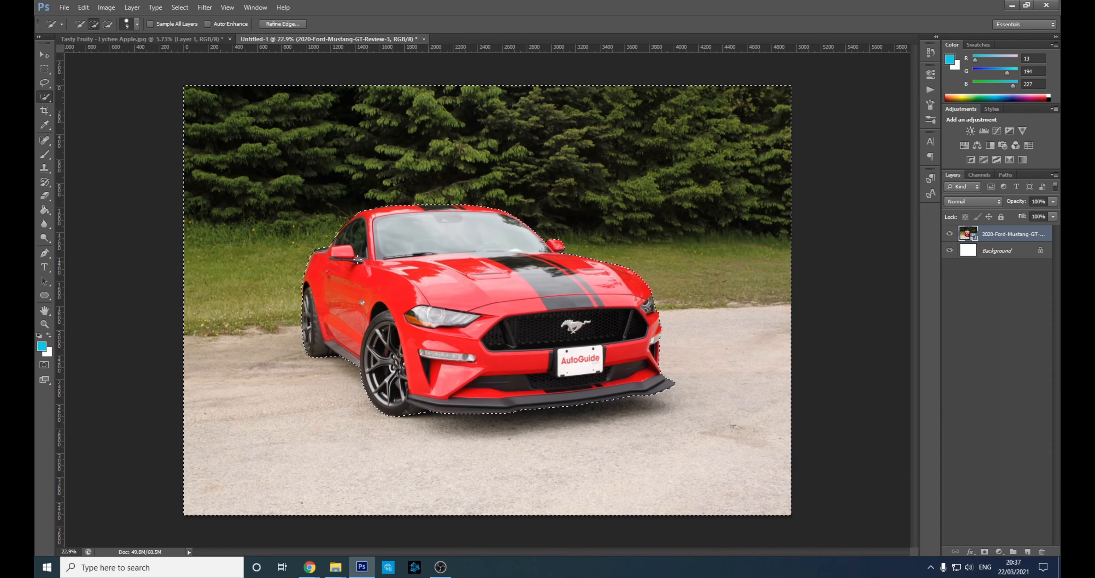
scroll(306, 297, up, 3)
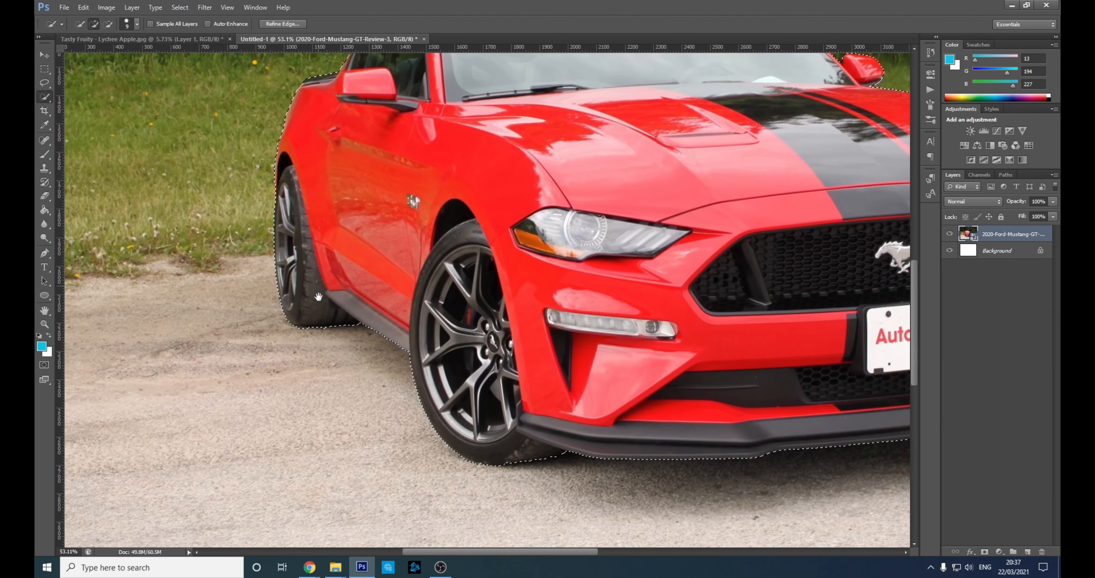
drag(343, 160, 364, 313)
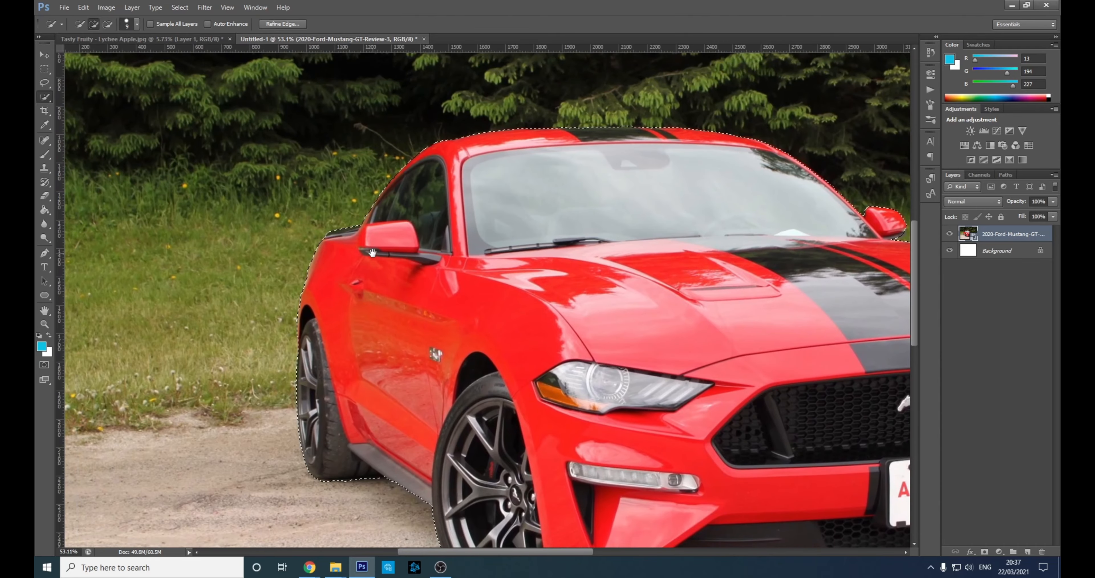
drag(583, 173, 495, 239)
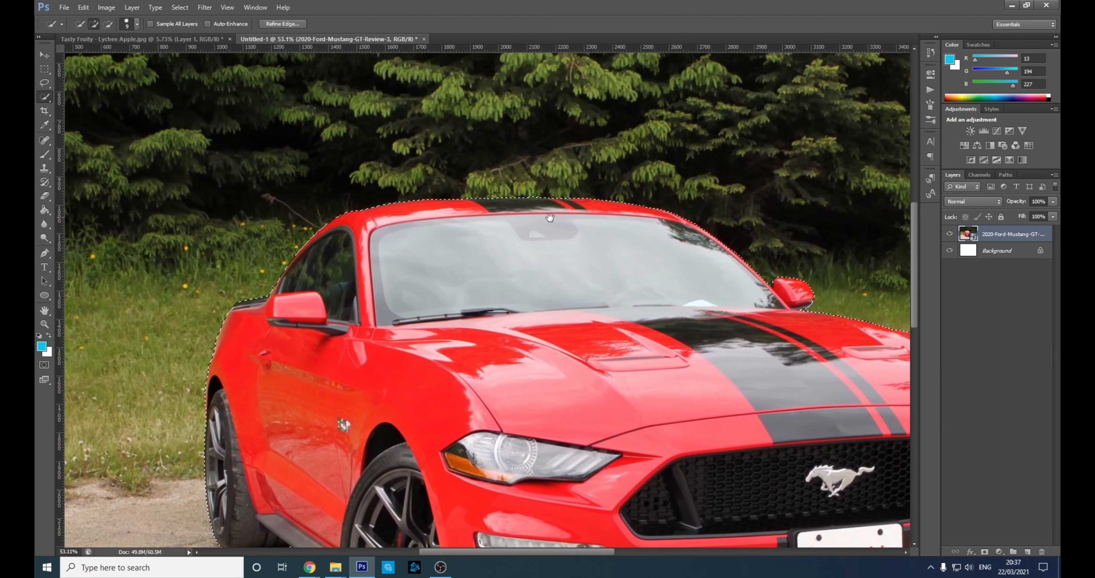
drag(735, 290, 570, 299)
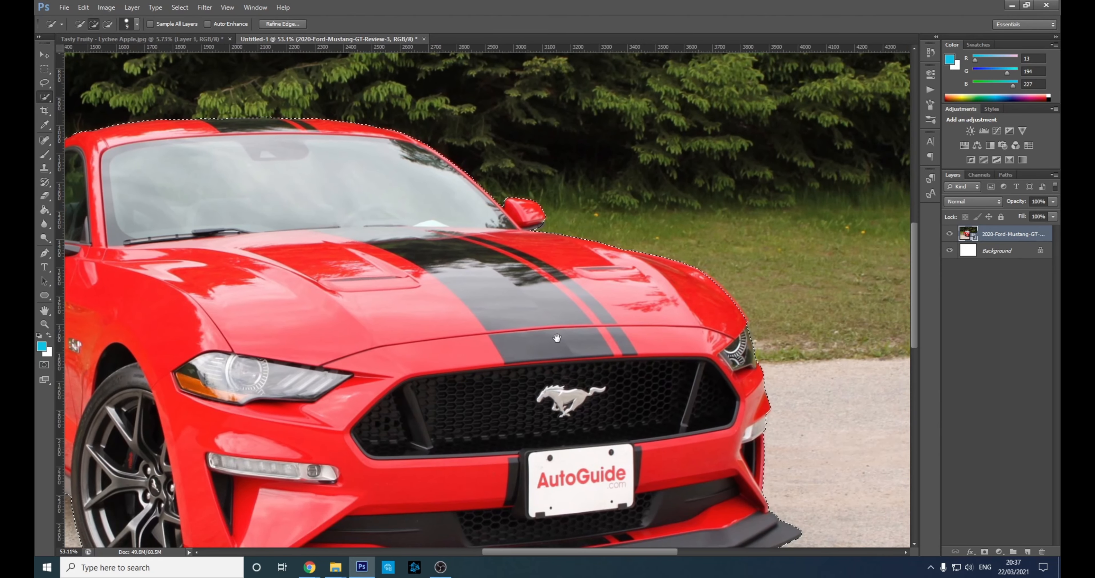
- Inspect the selection outline along the bonnet, headlight, front bumper and around the whole car
drag(557, 338, 338, 308)
scroll(492, 242, up, 6)
scroll(495, 244, up, 3)
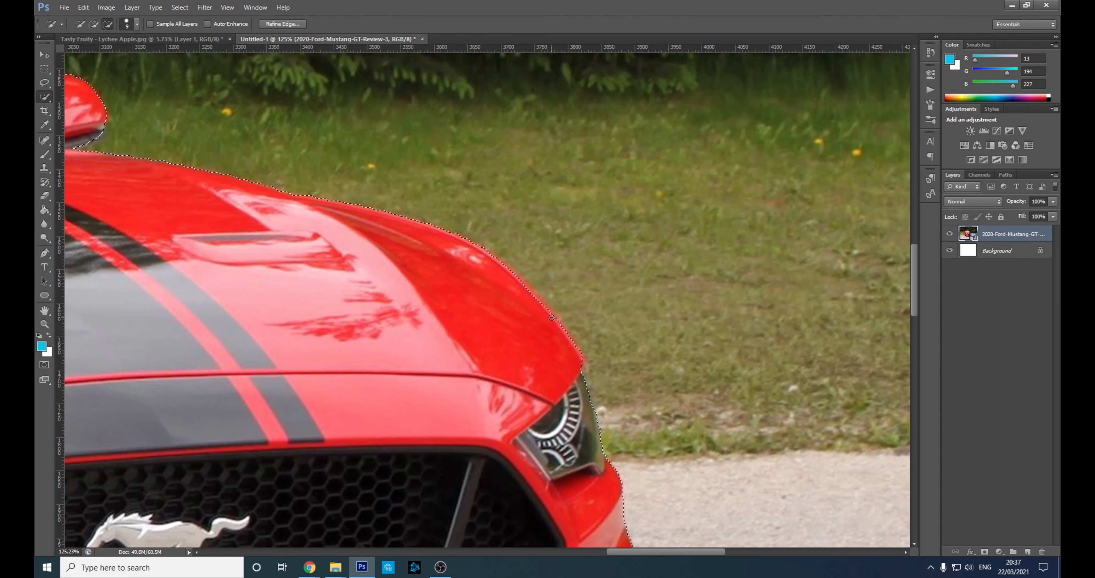
scroll(285, 211, down, 5)
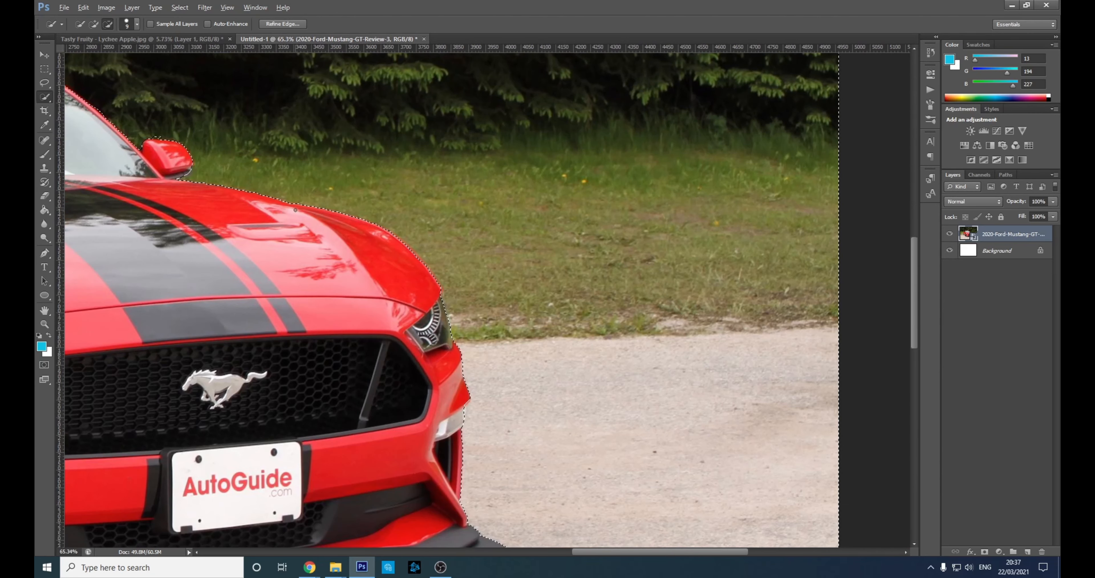
drag(269, 264, 580, 275)
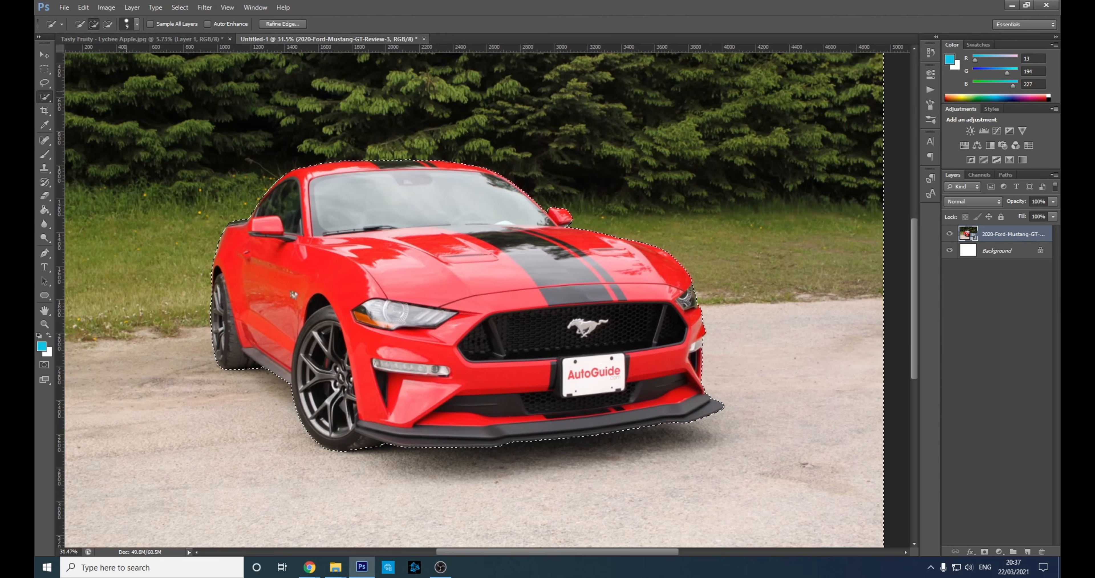
right_click(44, 97)
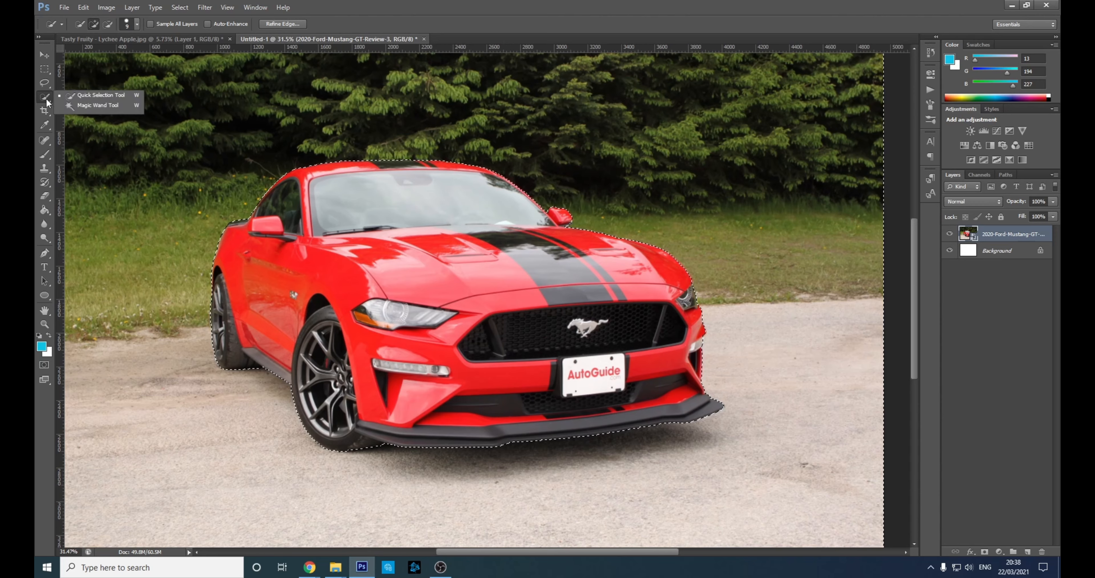
click(76, 97)
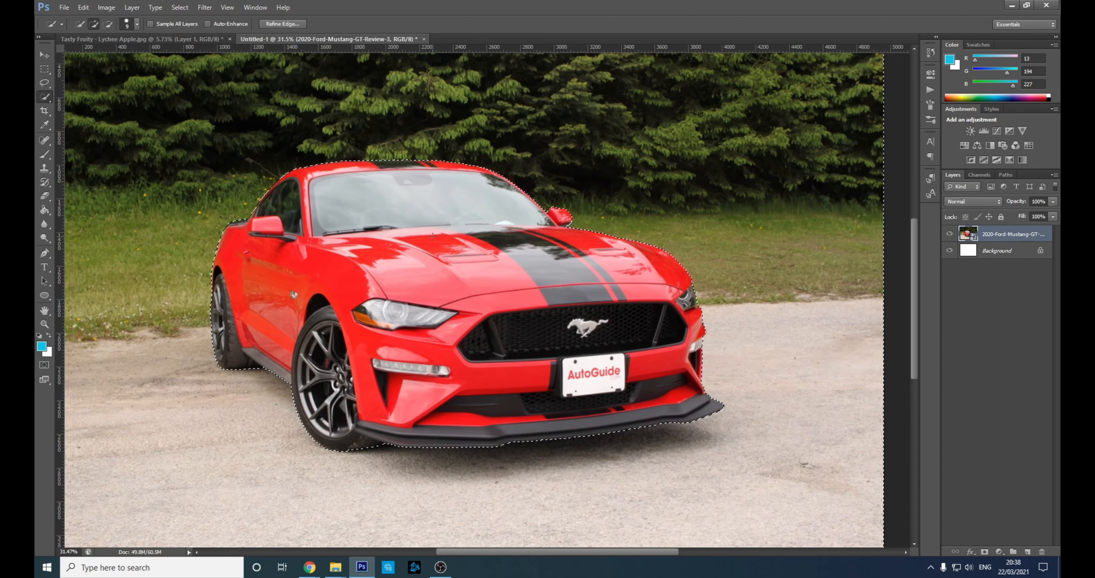
scroll(445, 221, down, 2)
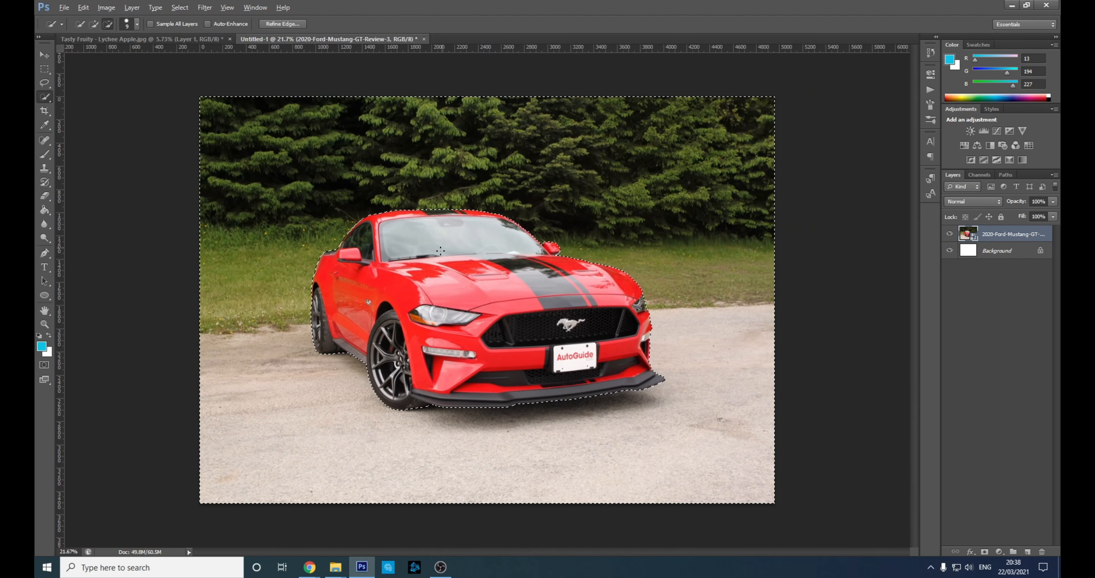
- Rasterize the Mustang photo layer
key(alt)
right_click(1001, 234)
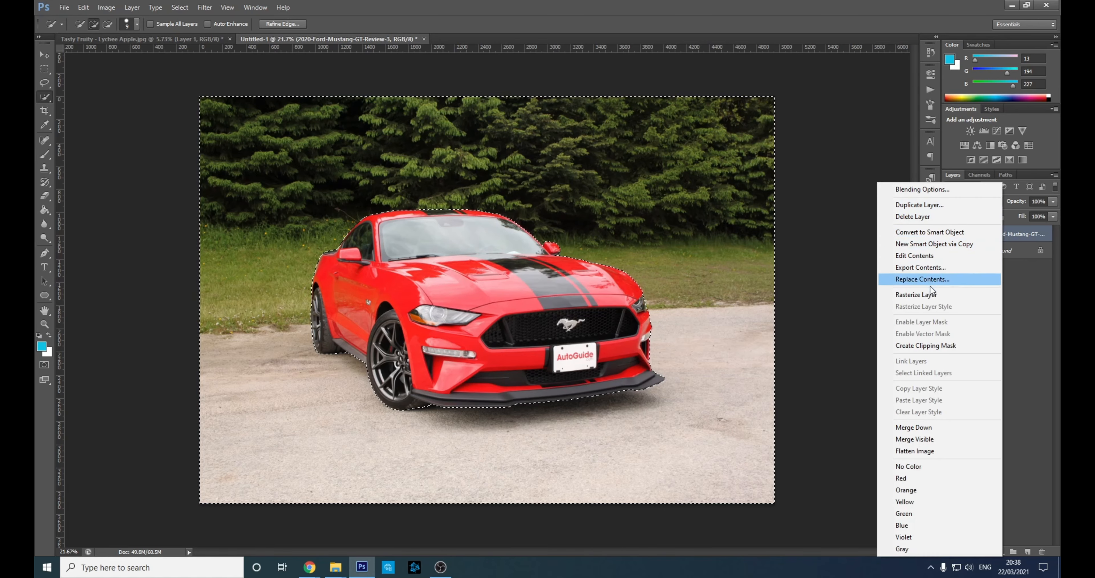
click(927, 294)
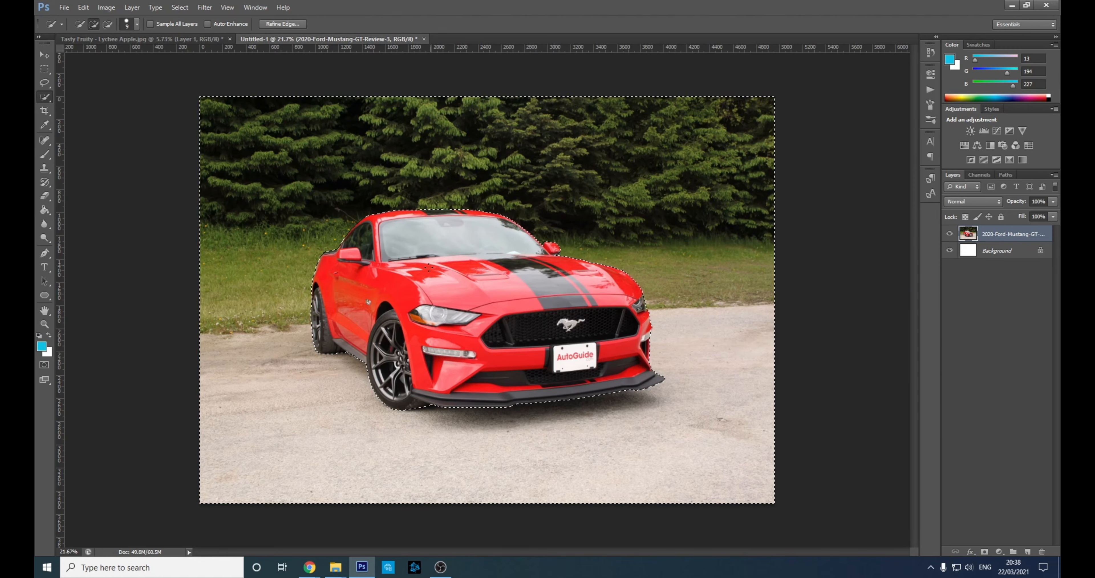
- Delete the selected background around the car, clear the selection, and inspect the cut edges along the roof, mirror and tyres
key(Delete)
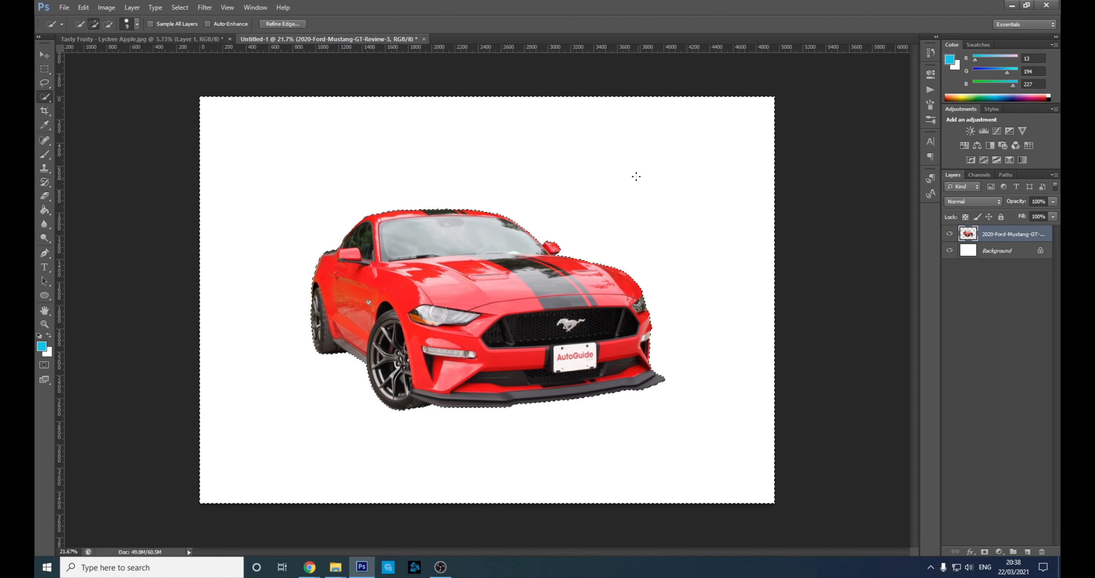
key(ctrl+d)
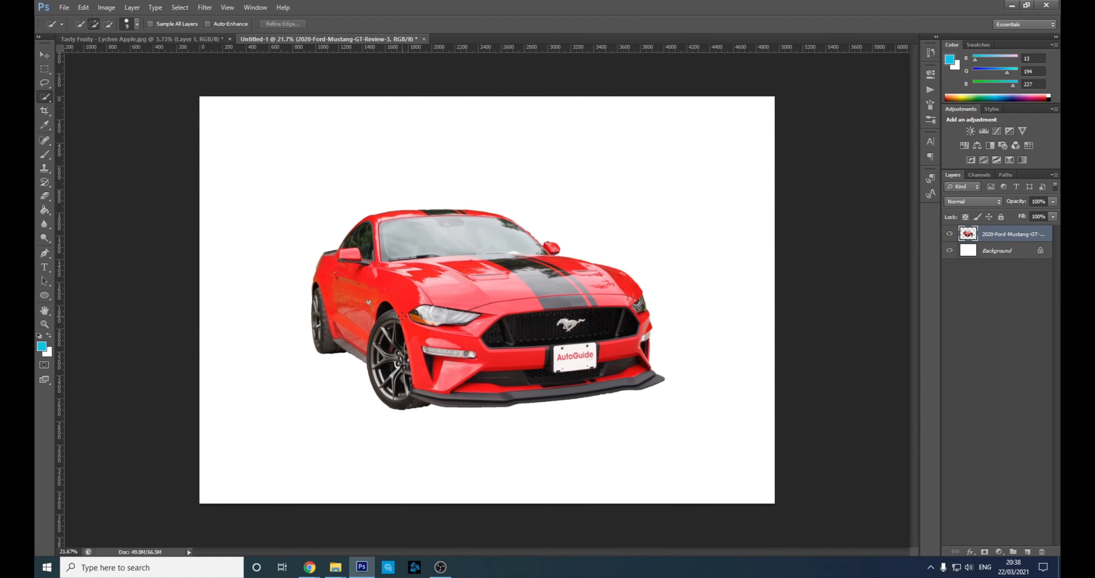
scroll(341, 366, up, 3)
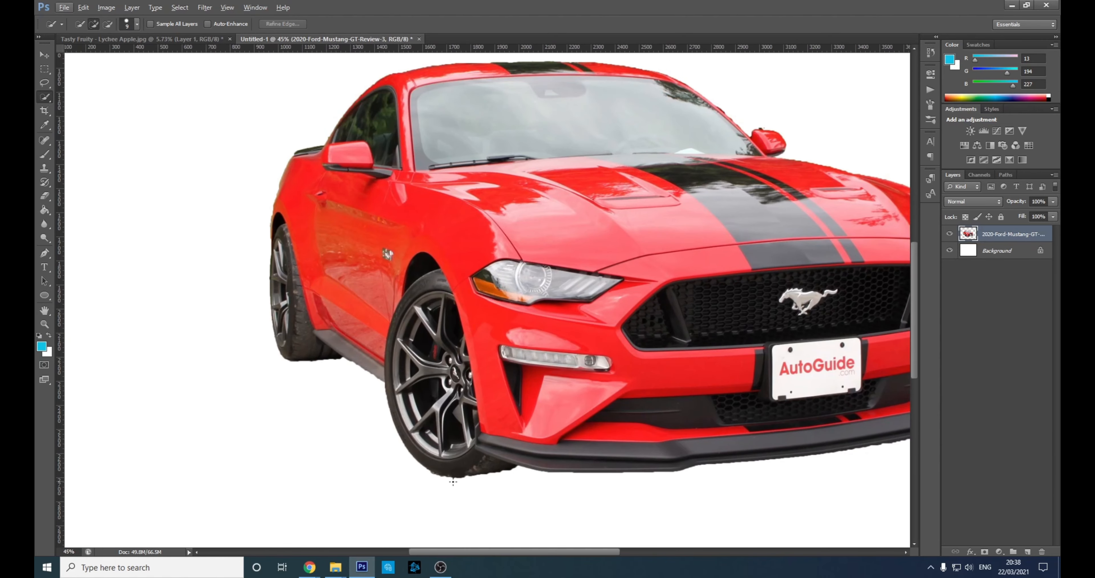
scroll(419, 423, up, 4)
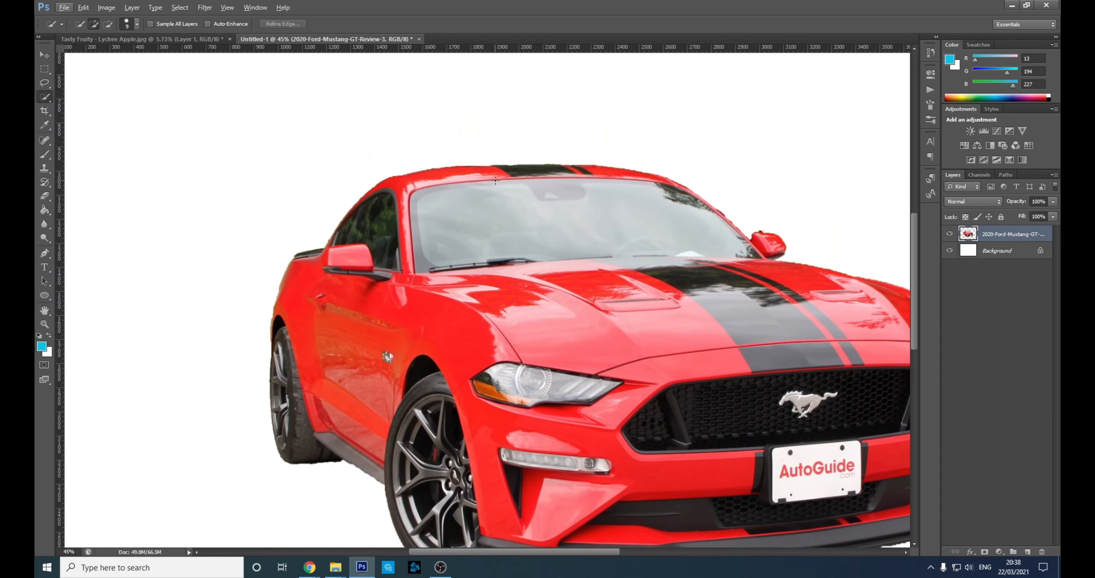
drag(803, 218, 653, 215)
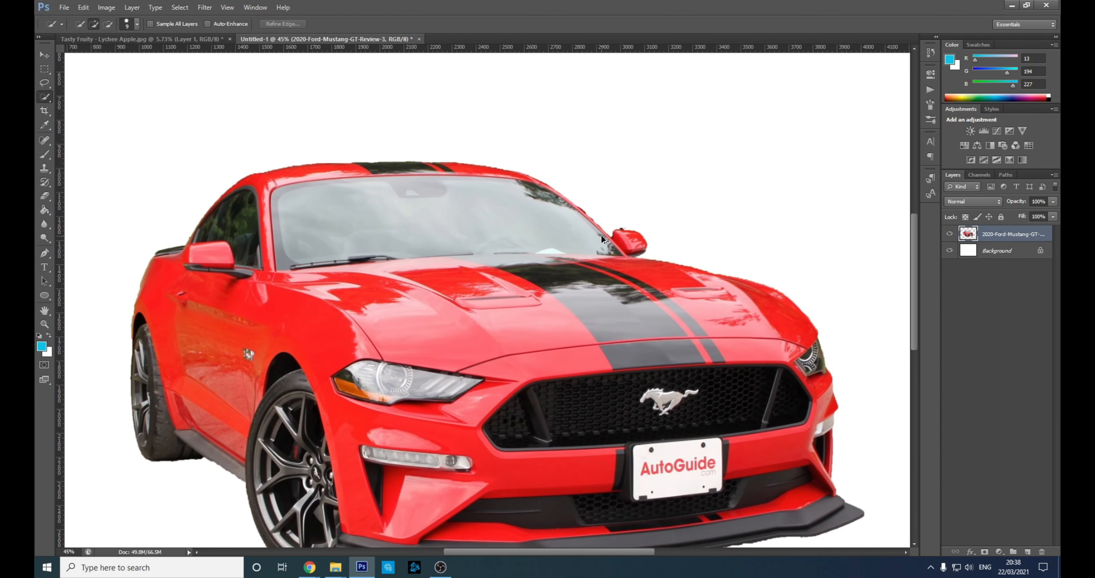
- Undo the deselection and the background deletion
key(ctrl+alt+z)
key(ctrl+alt+z)
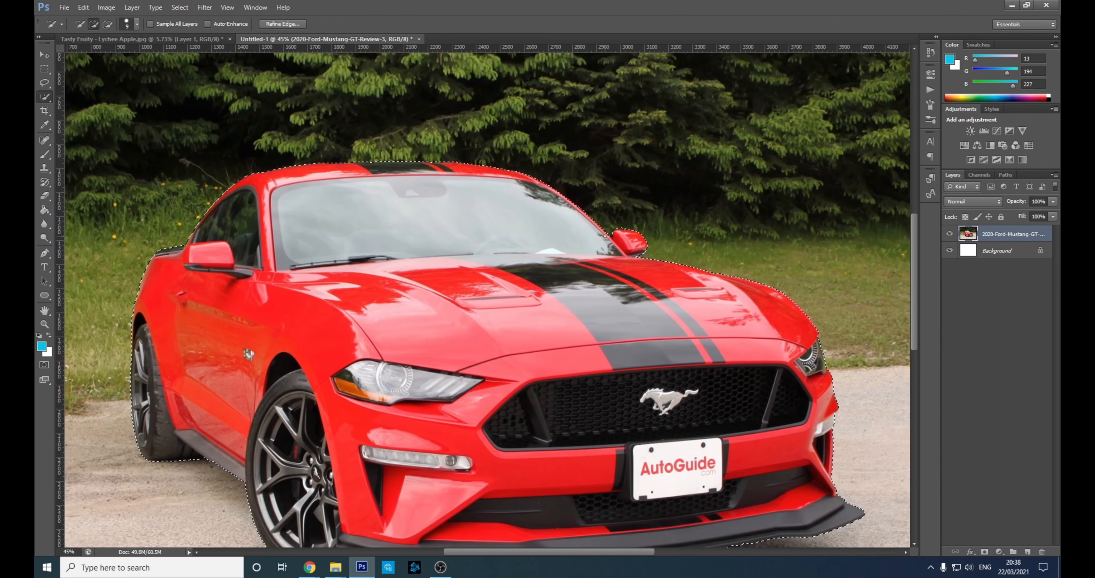
click(282, 23)
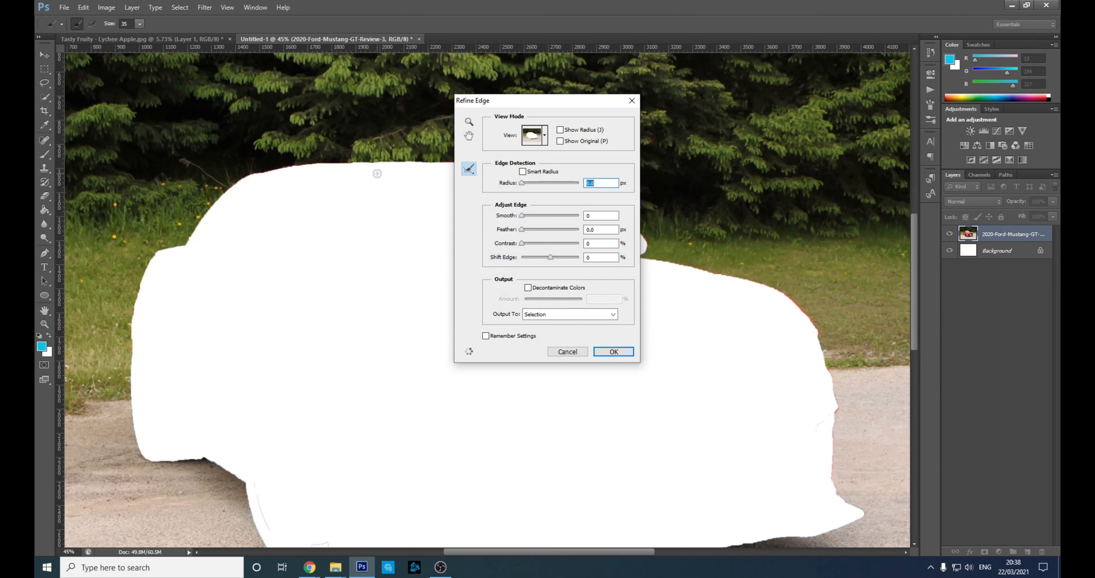
drag(524, 185, 525, 184)
click(565, 351)
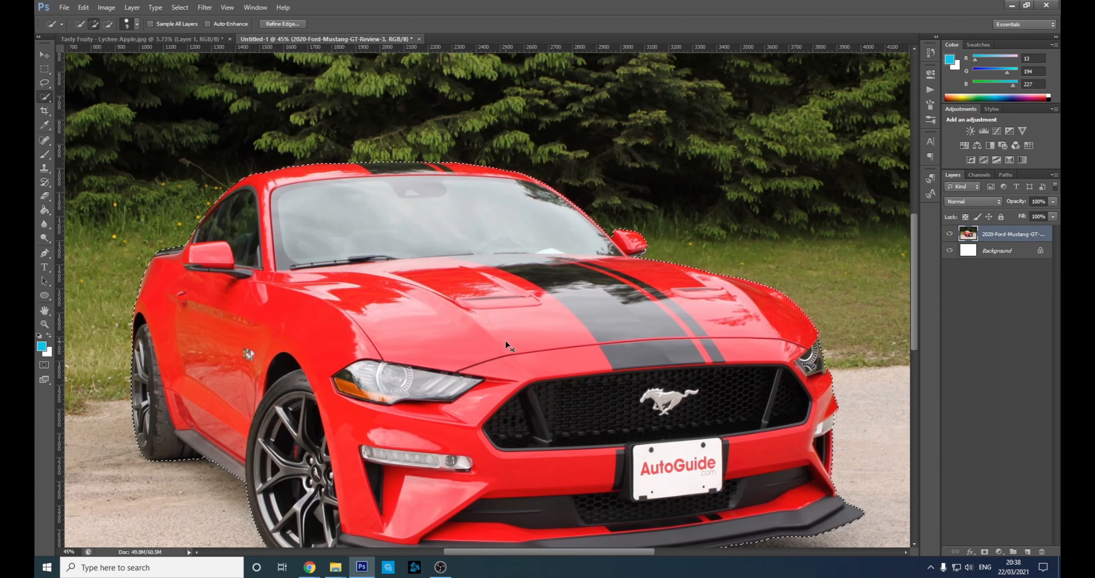
- Invert the selection so it covers the car, and refine its edge with a 3.3 px radius and Smooth at 51
click(282, 24)
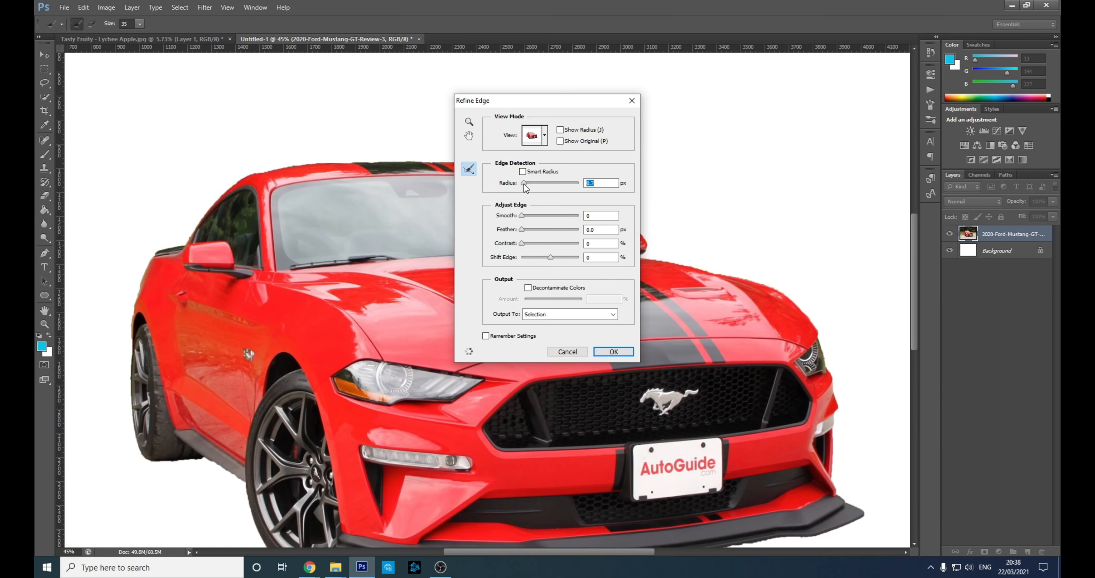
drag(524, 185, 537, 187)
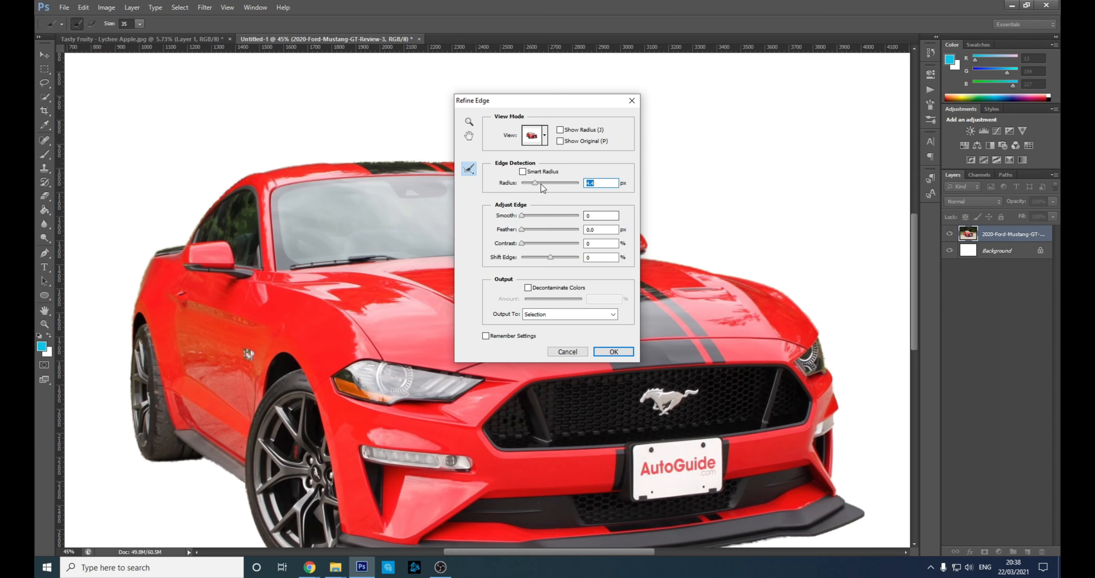
drag(531, 187, 522, 189)
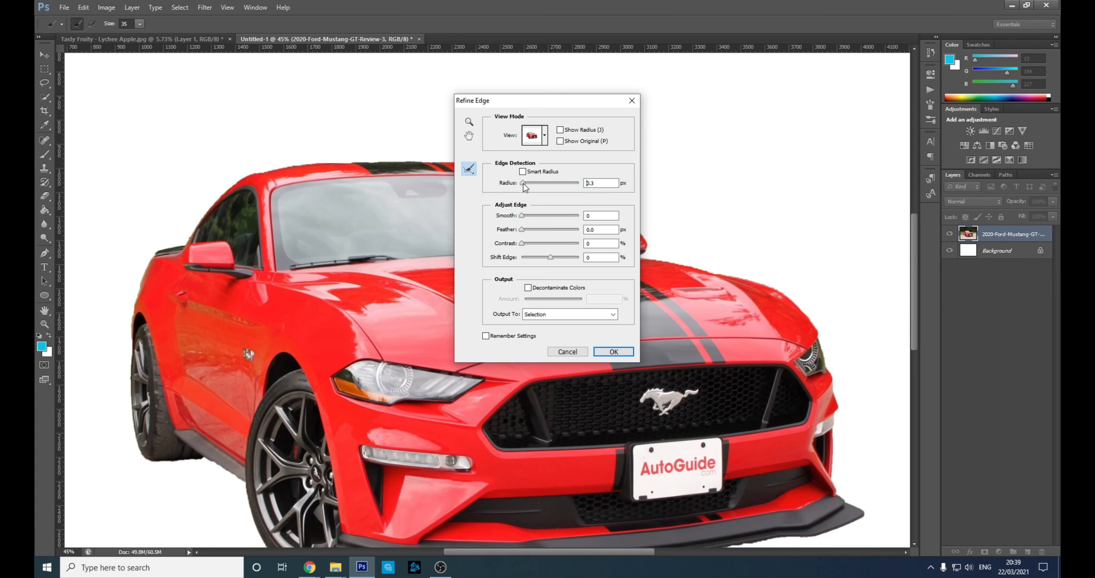
drag(528, 181, 521, 230)
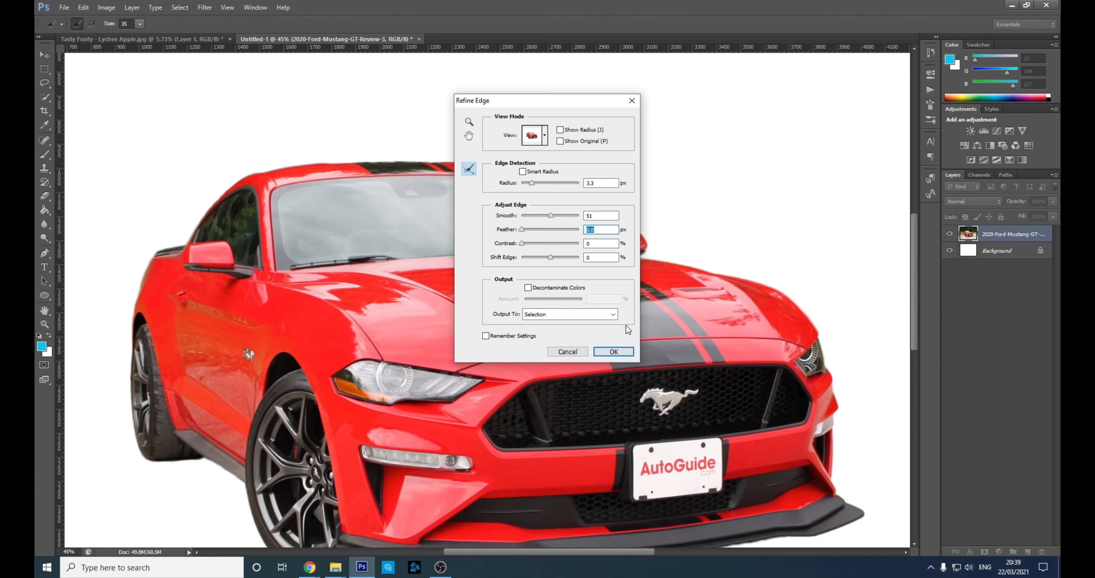
click(613, 350)
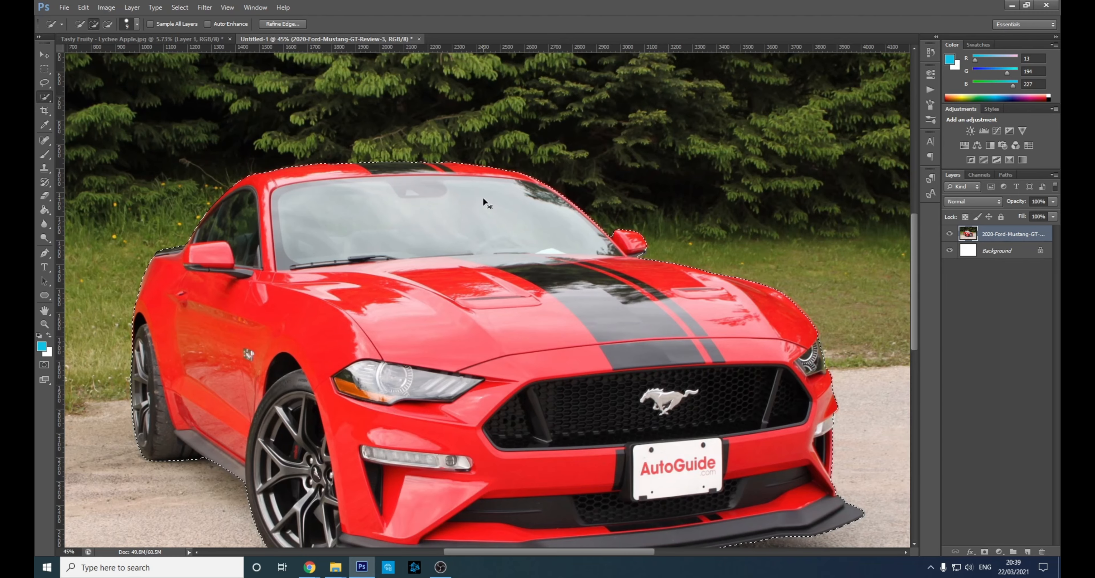
- Invert the refined selection back to the surroundings, delete the background around the car, and clear the selection
scroll(489, 194, up, 3)
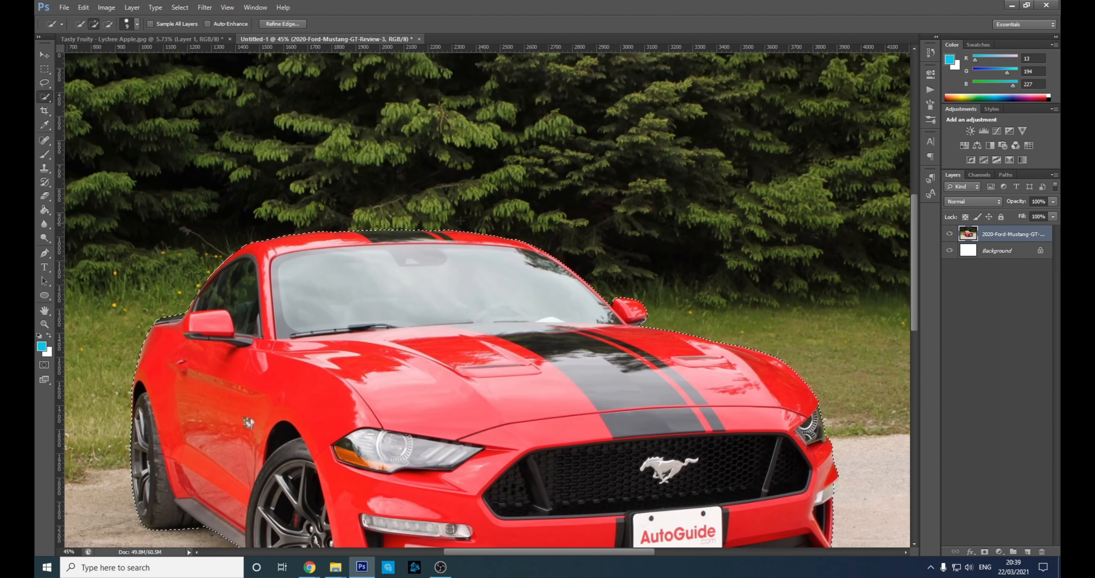
scroll(423, 102, up, 3)
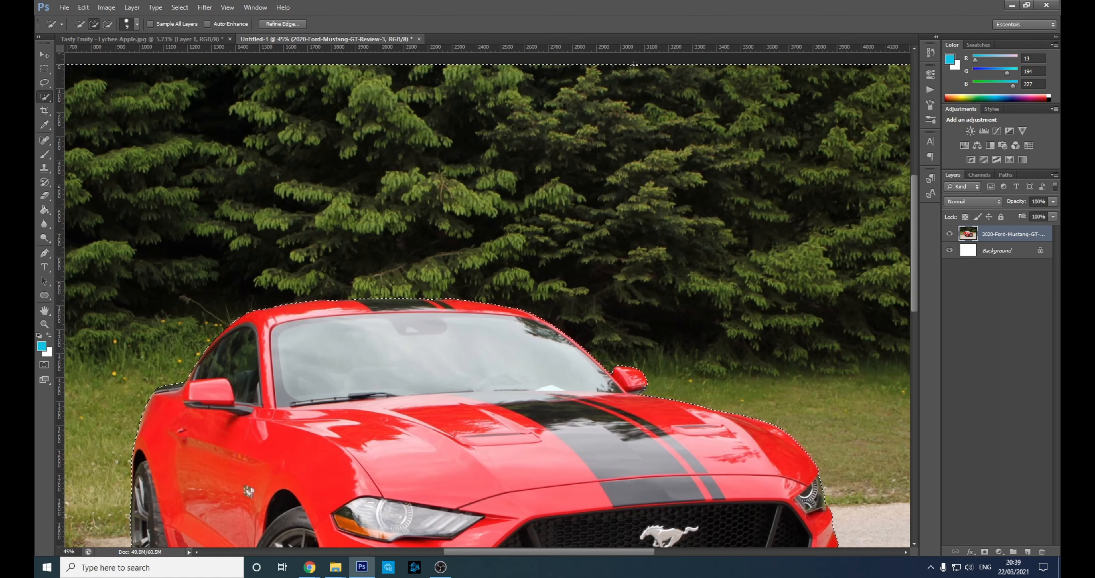
scroll(593, 85, down, 3)
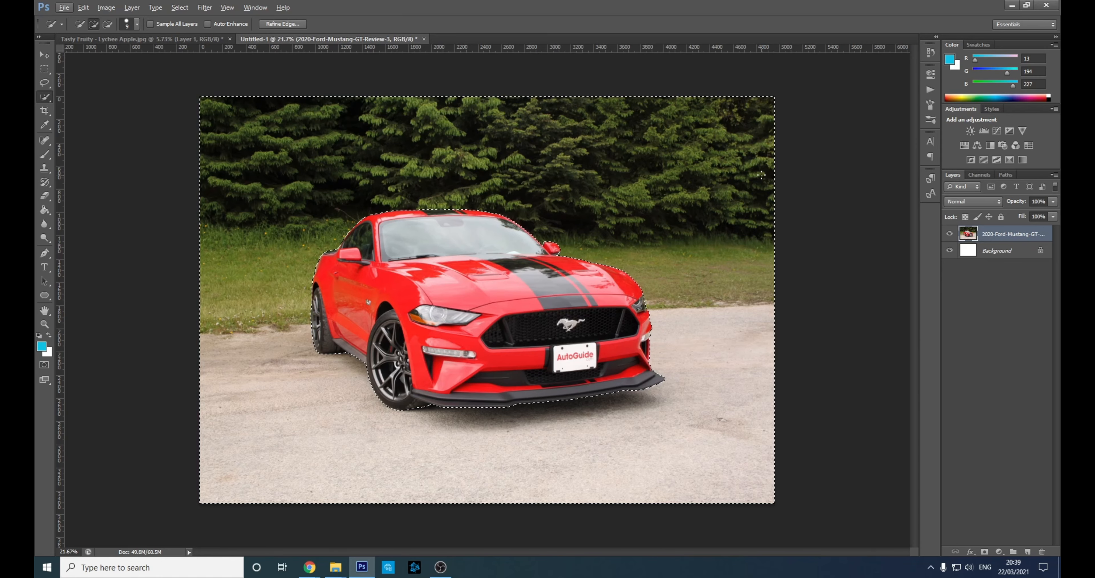
key(Delete)
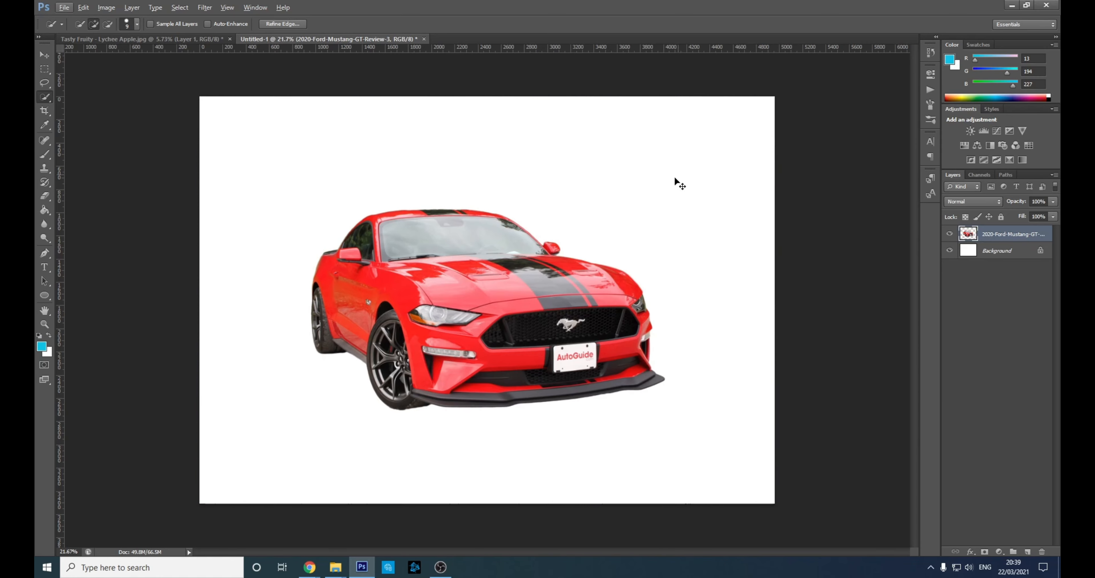
key(ctrl+d)
- Hide the white Background layer and check the car cut-out against transparency
scroll(429, 359, down, 2)
scroll(465, 338, up, 4)
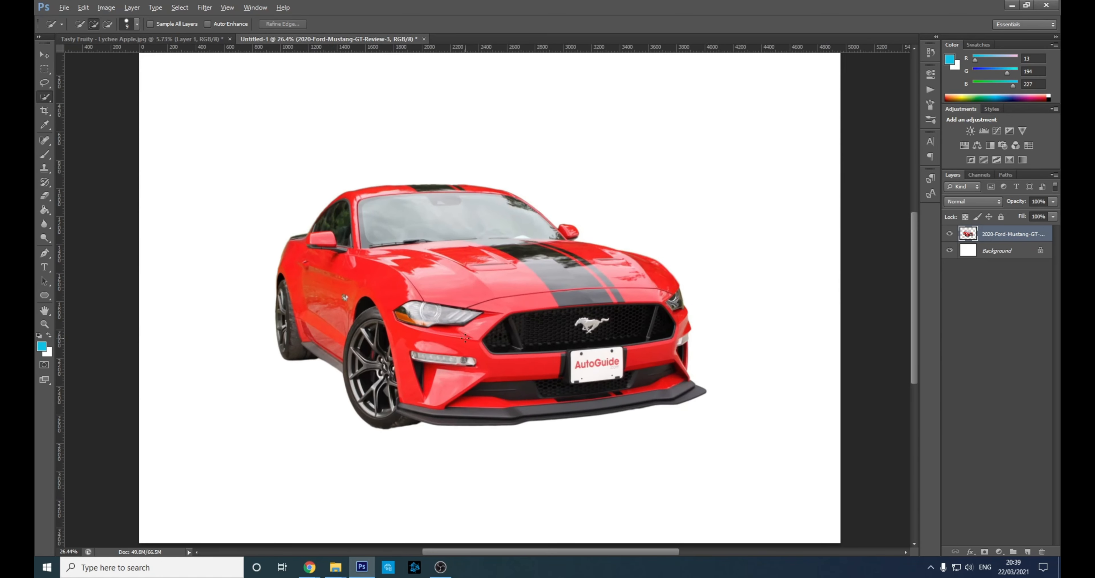
click(949, 250)
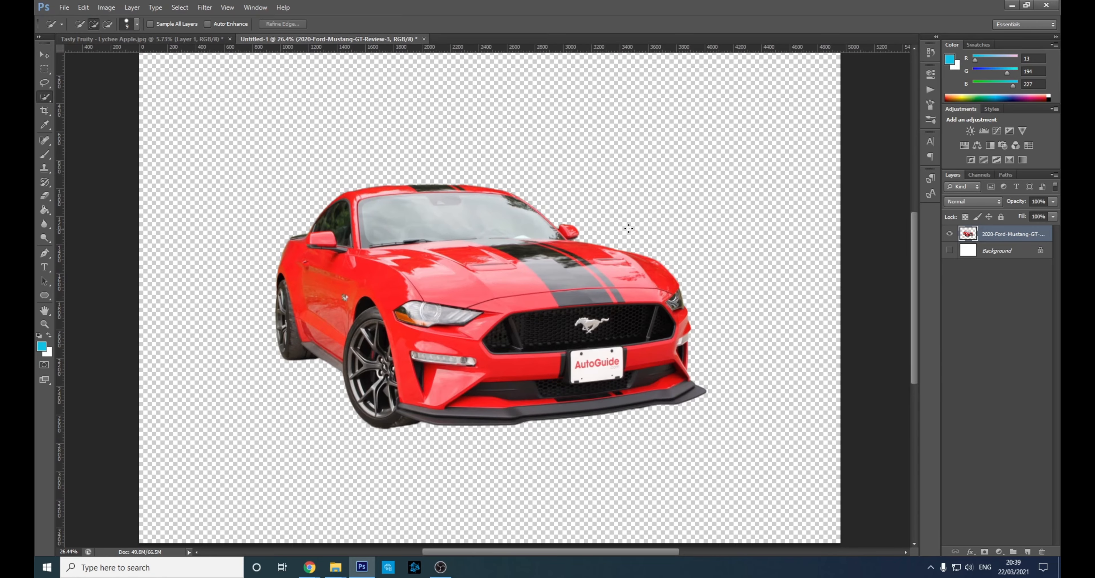
scroll(628, 227, down, 3)
scroll(371, 148, up, 4)
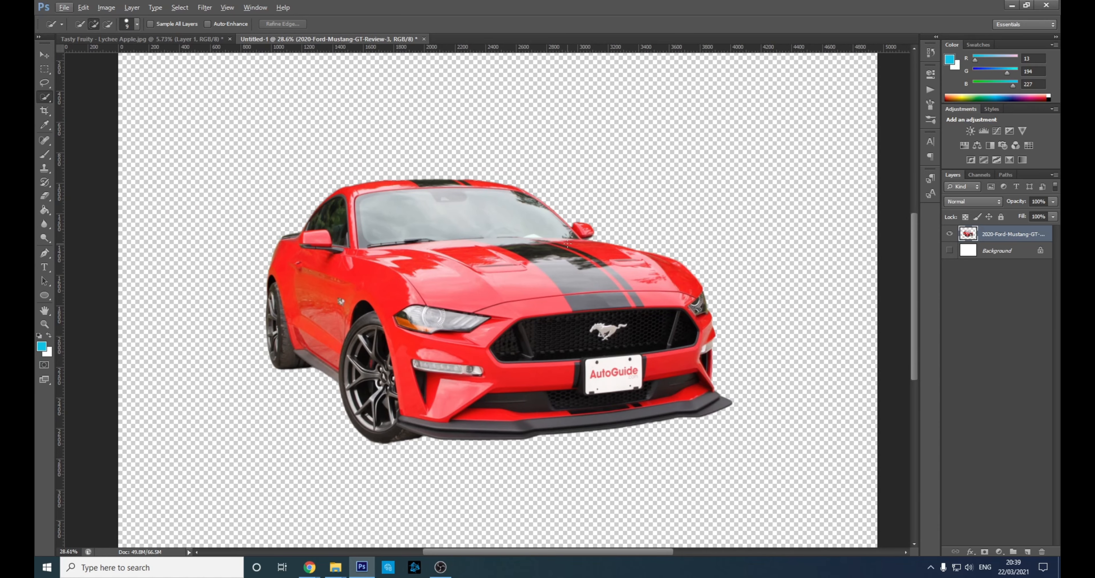
scroll(568, 243, down, 2)
scroll(563, 232, up, 1)
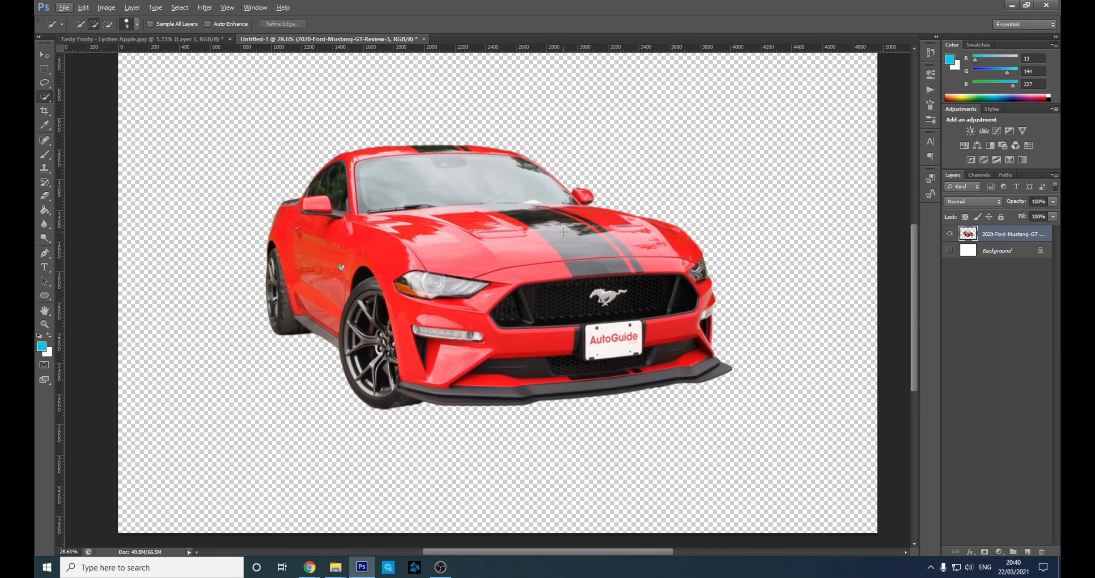